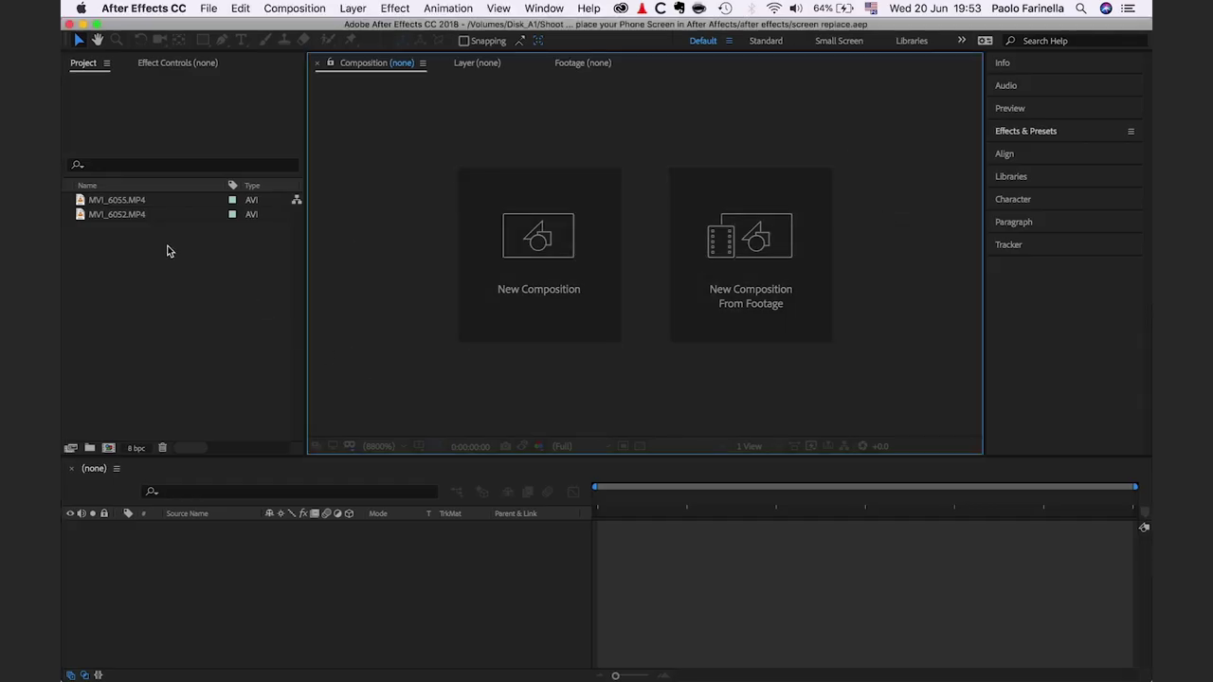
Preview the talking-head clip MVI_6055.MP4 and the phone clip MVI_6052.MP4, playing from about 8 seconds
{"action": "double_click", "coordinate": [117, 200]}
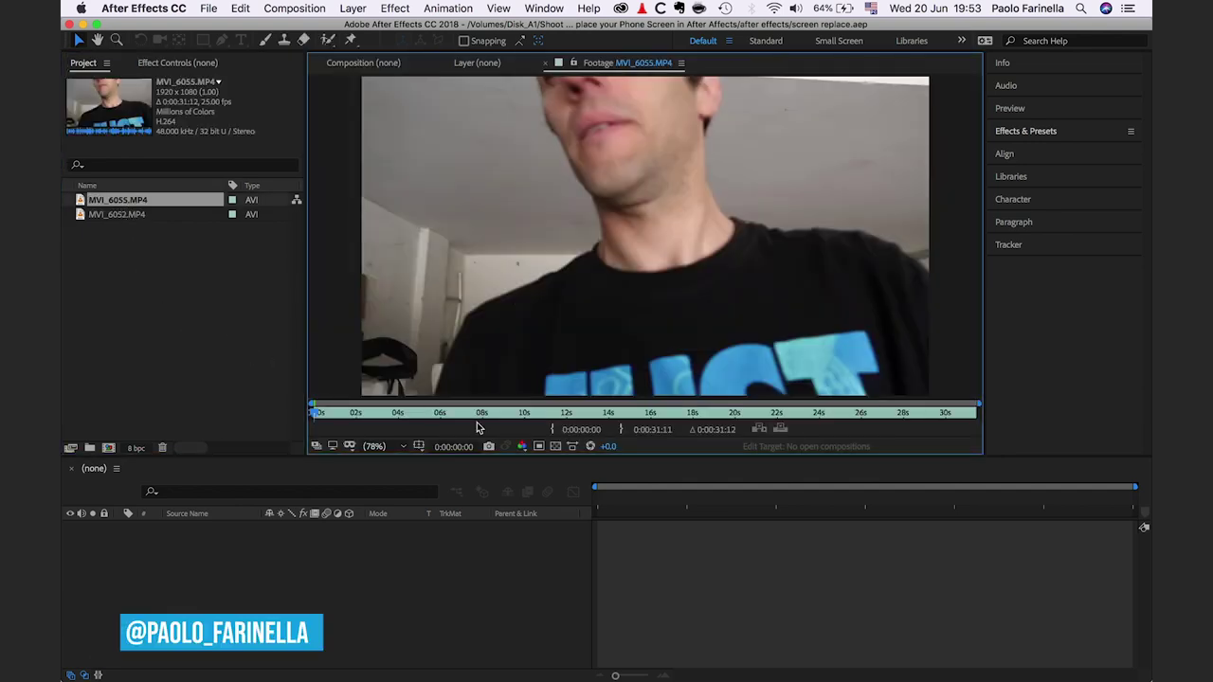
{"action": "left_click_drag", "start_coordinate": [318, 414], "coordinate": [779, 417]}
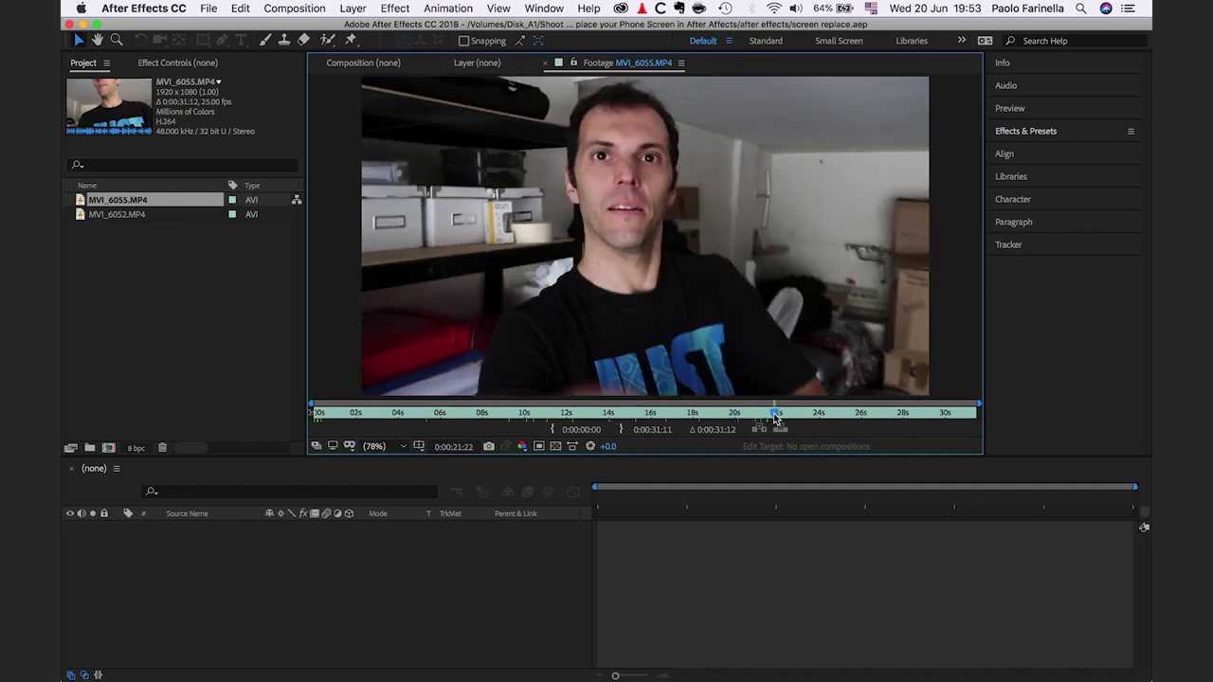
{"action": "double_click", "coordinate": [105, 216]}
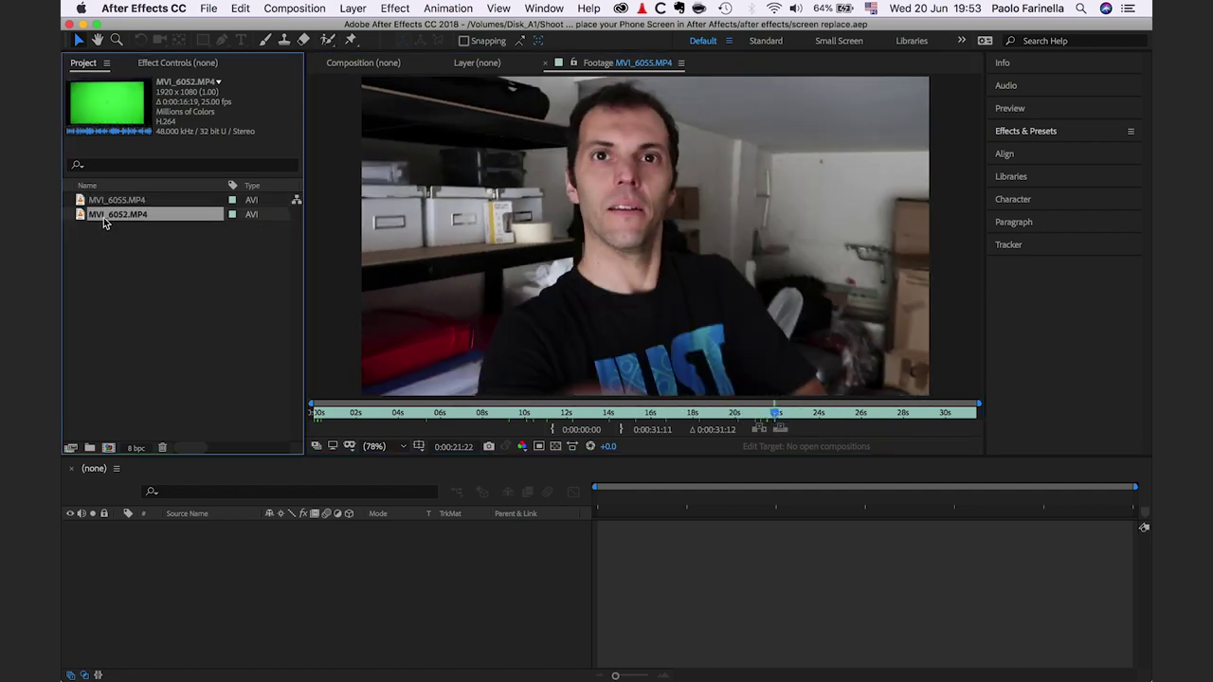
{"action": "left_click_drag", "start_coordinate": [328, 413], "coordinate": [650, 405]}
{"action": "key", "text": "space"}
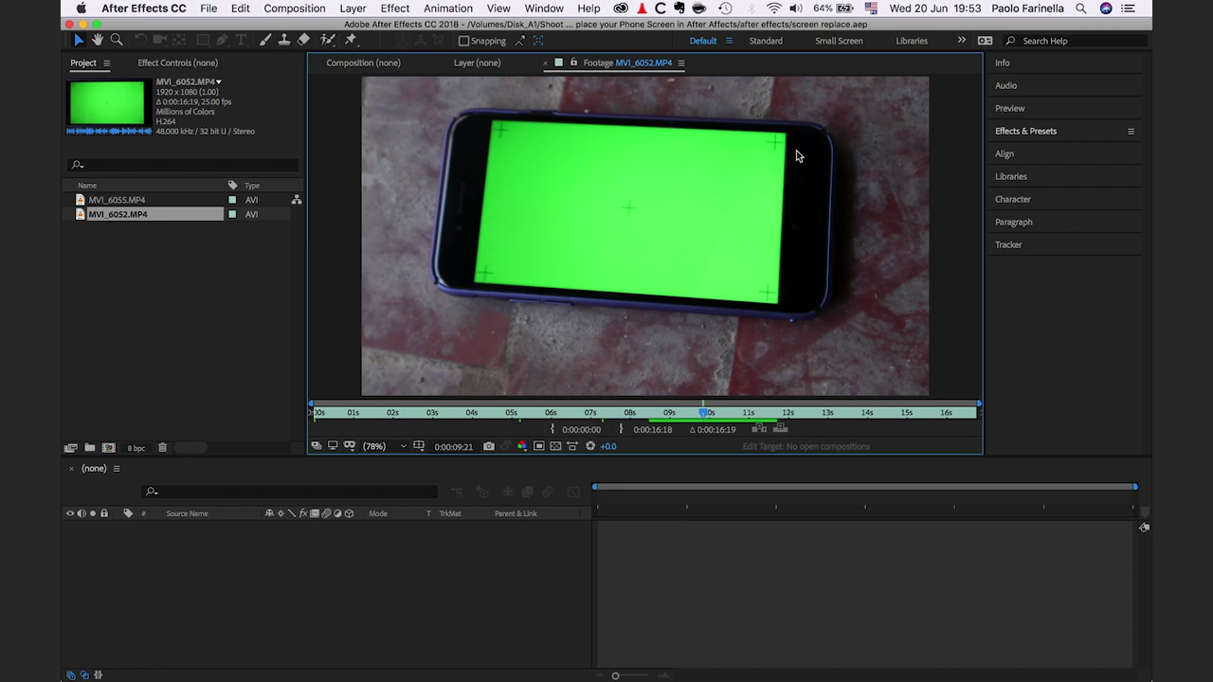
Re-check MVI_6055.MP4 and start a new HDTV 1080 24 composition, 1920×1080, 30 seconds
{"action": "double_click", "coordinate": [122, 201]}
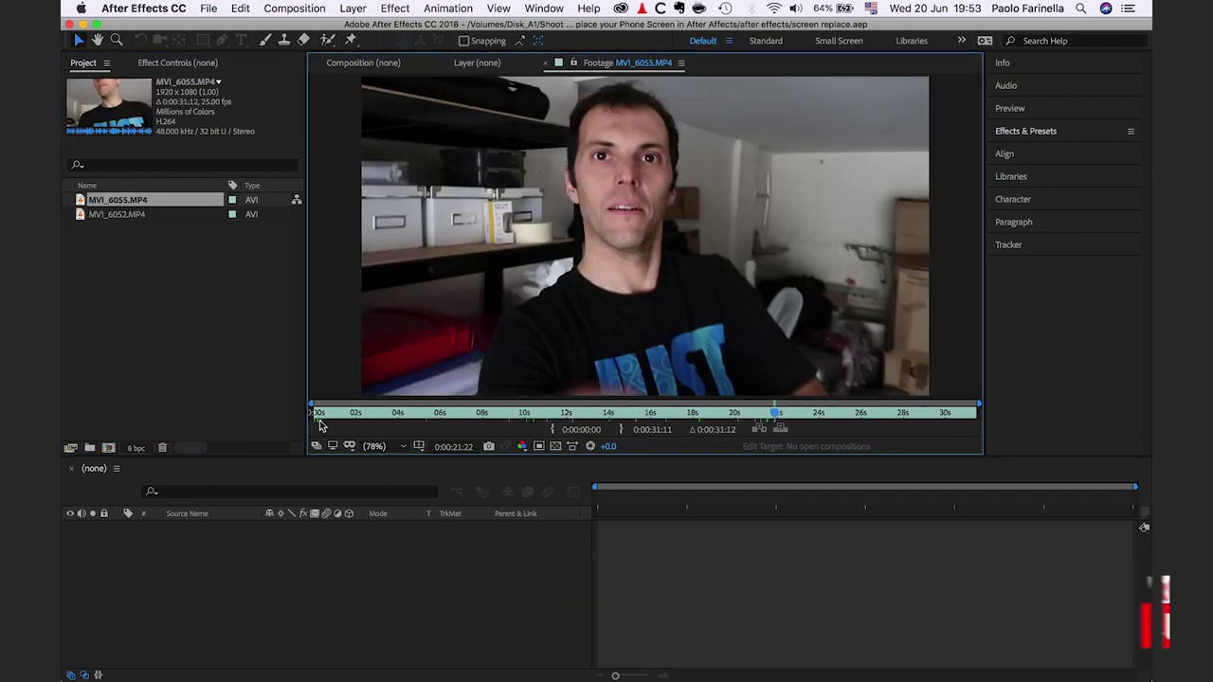
{"action": "right_click", "coordinate": [152, 319]}
{"action": "left_click", "coordinate": [243, 324]}
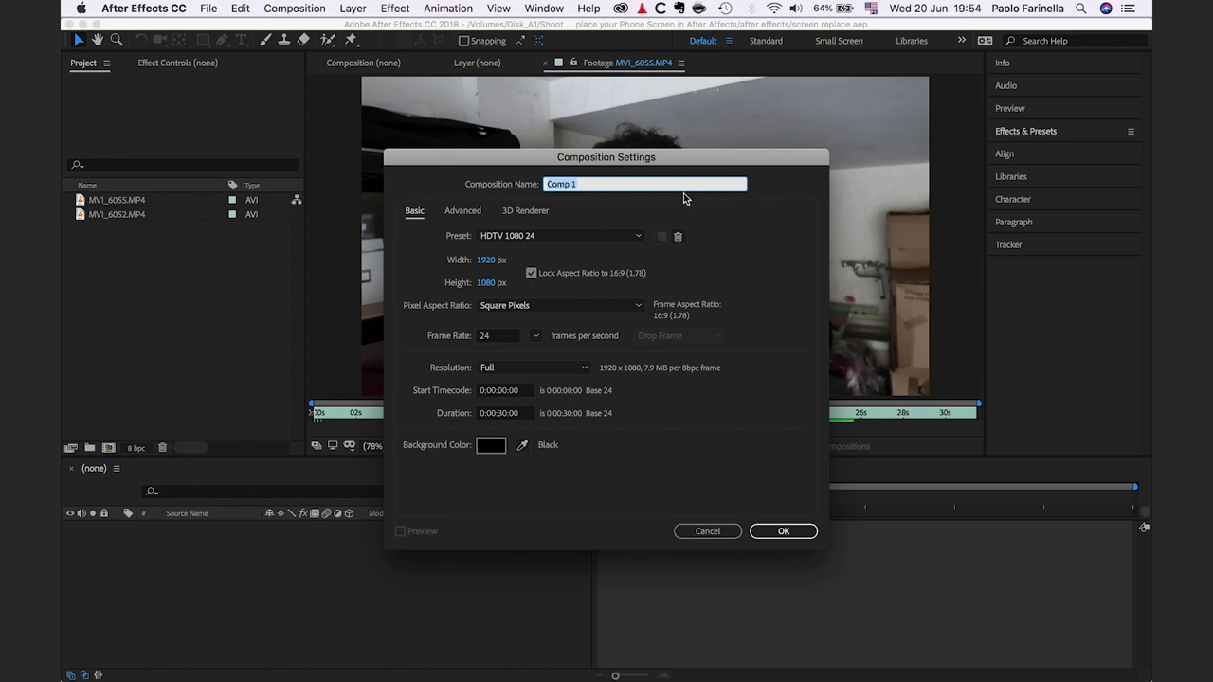
Name the composition 'Screen replacement' and confirm its 1920×1080, 24 fps settings
{"action": "type", "text": "Sc"}
{"action": "type", "text": "reen replacement"}
{"action": "key", "text": "Return"}
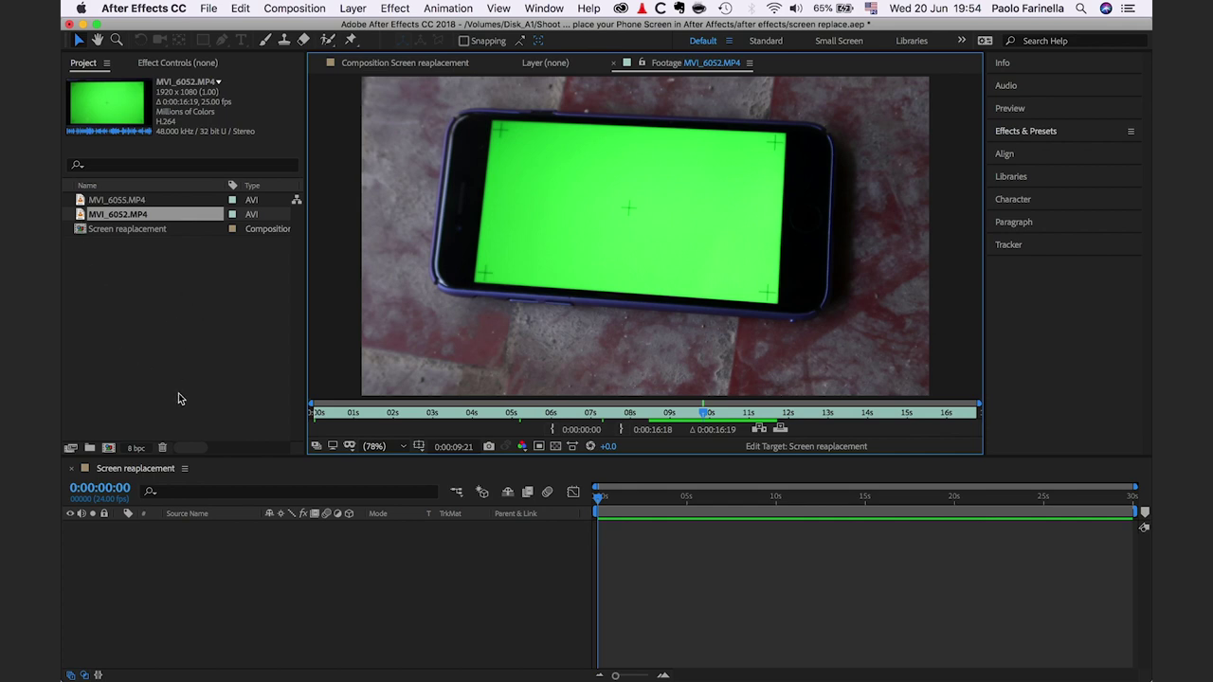
Add MVI_6052.MP4 as a layer and trim the composition to the work area around 11 seconds
{"action": "left_click", "coordinate": [148, 468]}
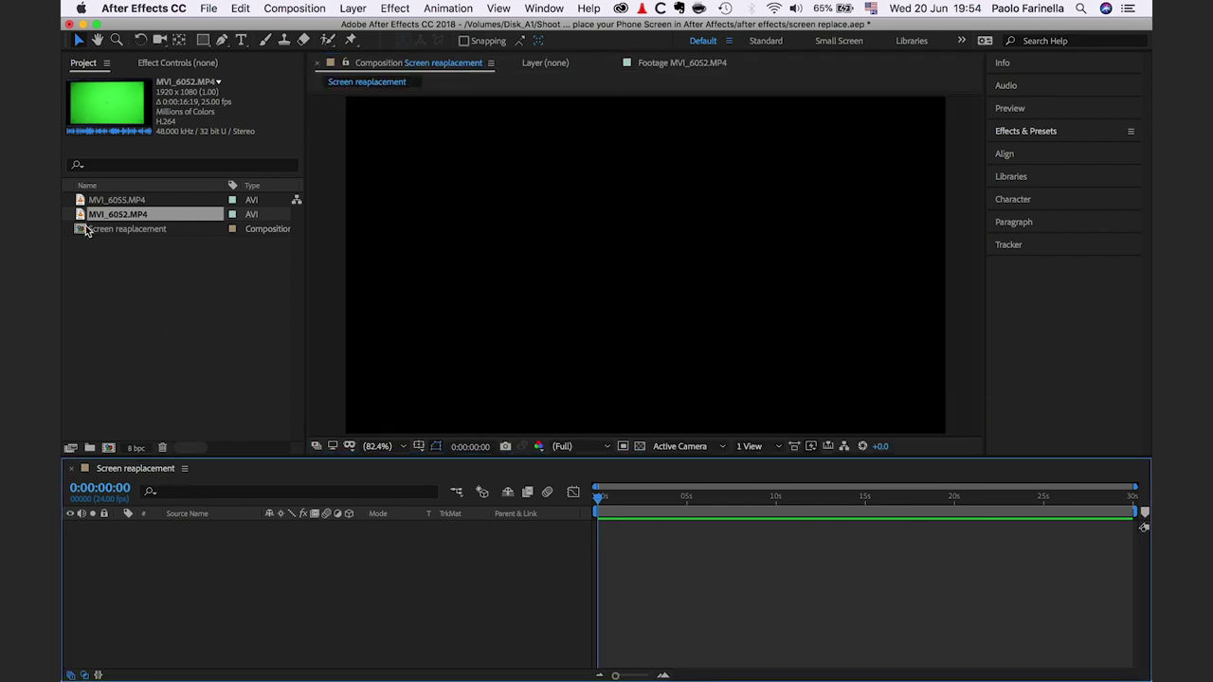
{"action": "left_click_drag", "start_coordinate": [79, 218], "coordinate": [209, 595]}
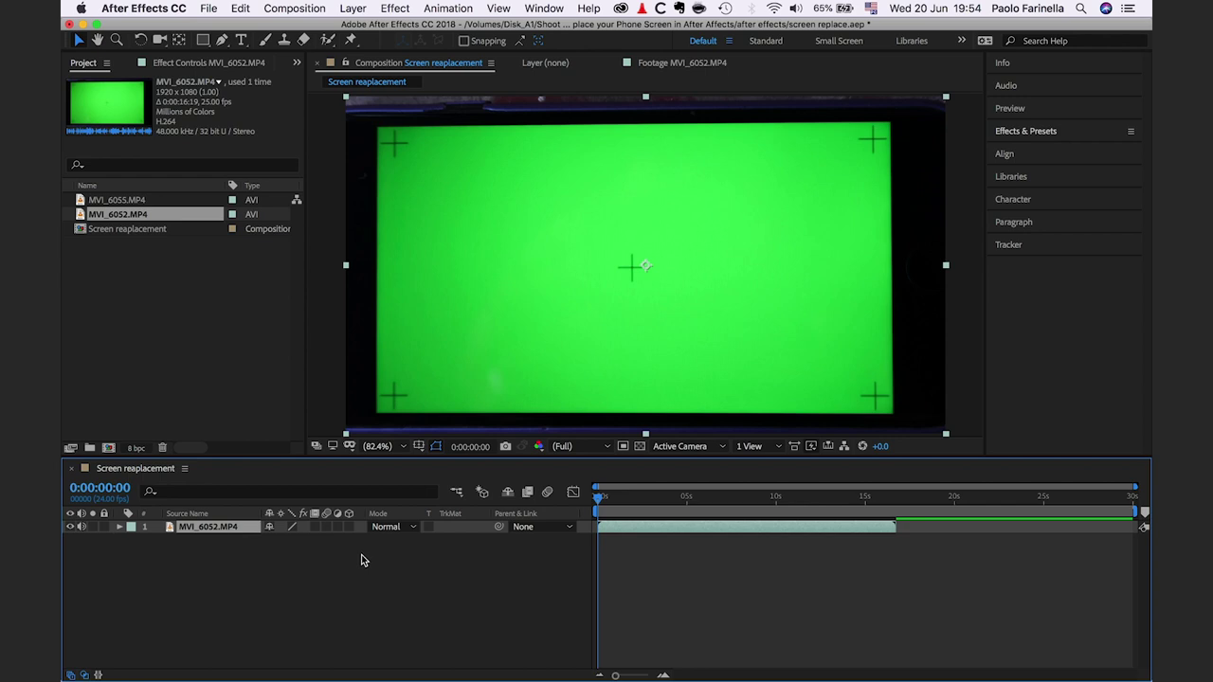
{"action": "left_click", "coordinate": [796, 497]}
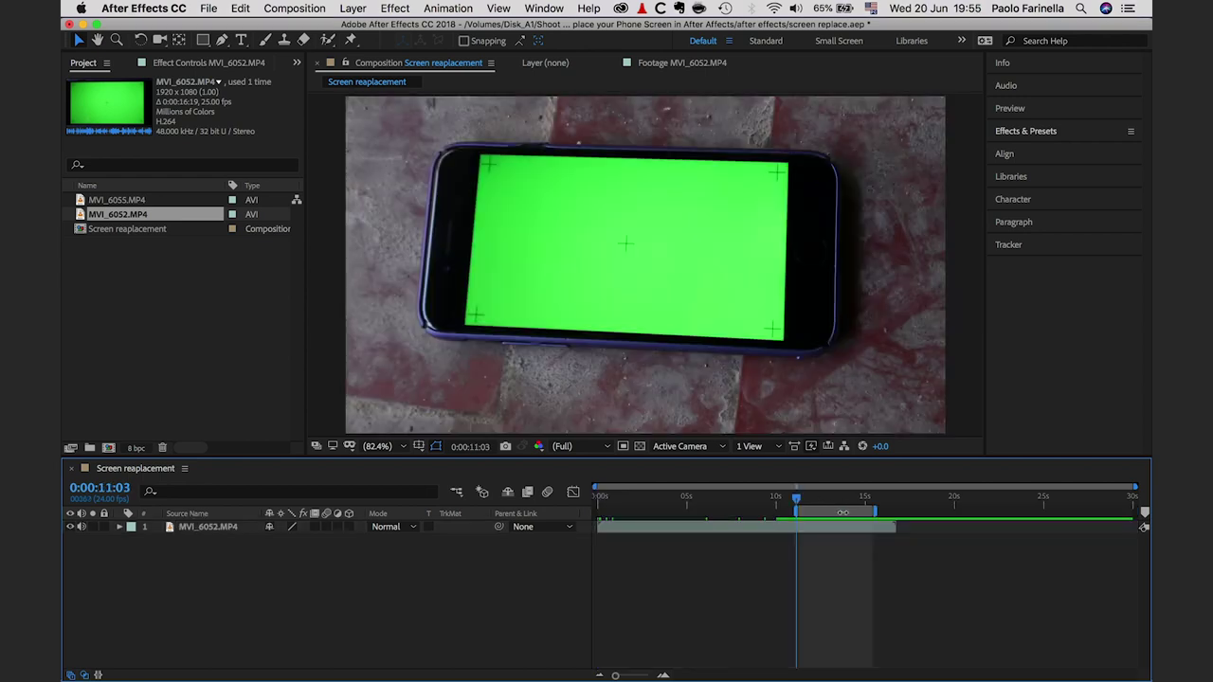
{"action": "right_click", "coordinate": [842, 513]}
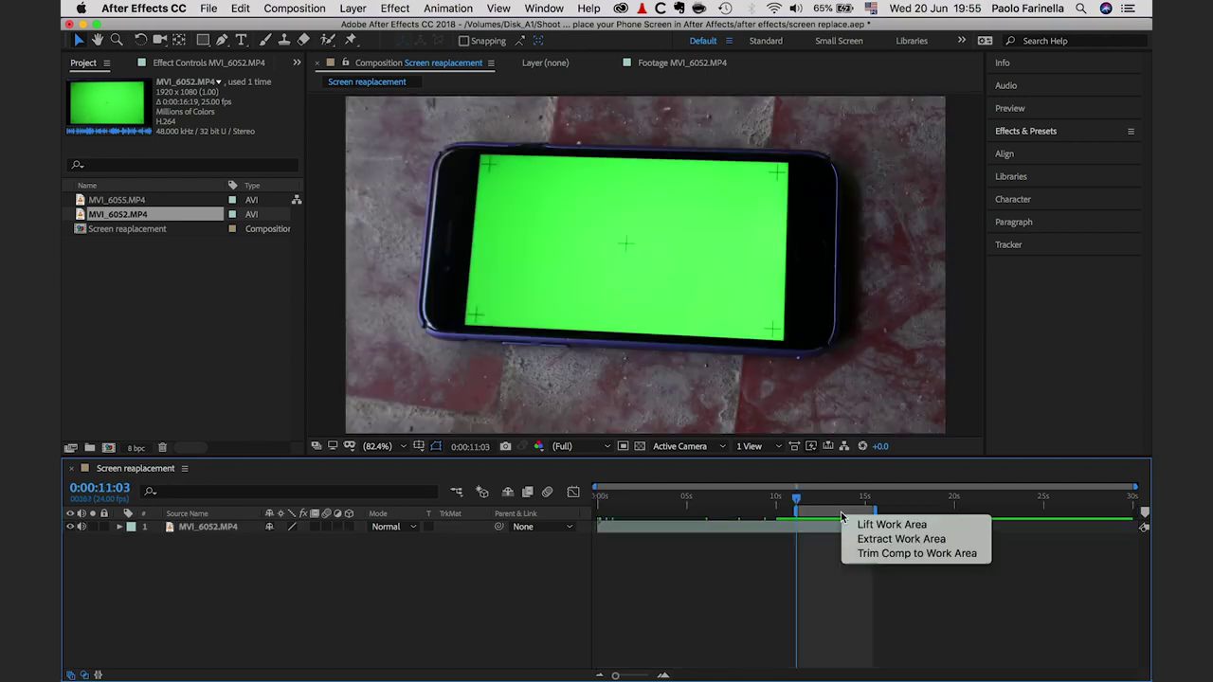
{"action": "left_click", "coordinate": [877, 556]}
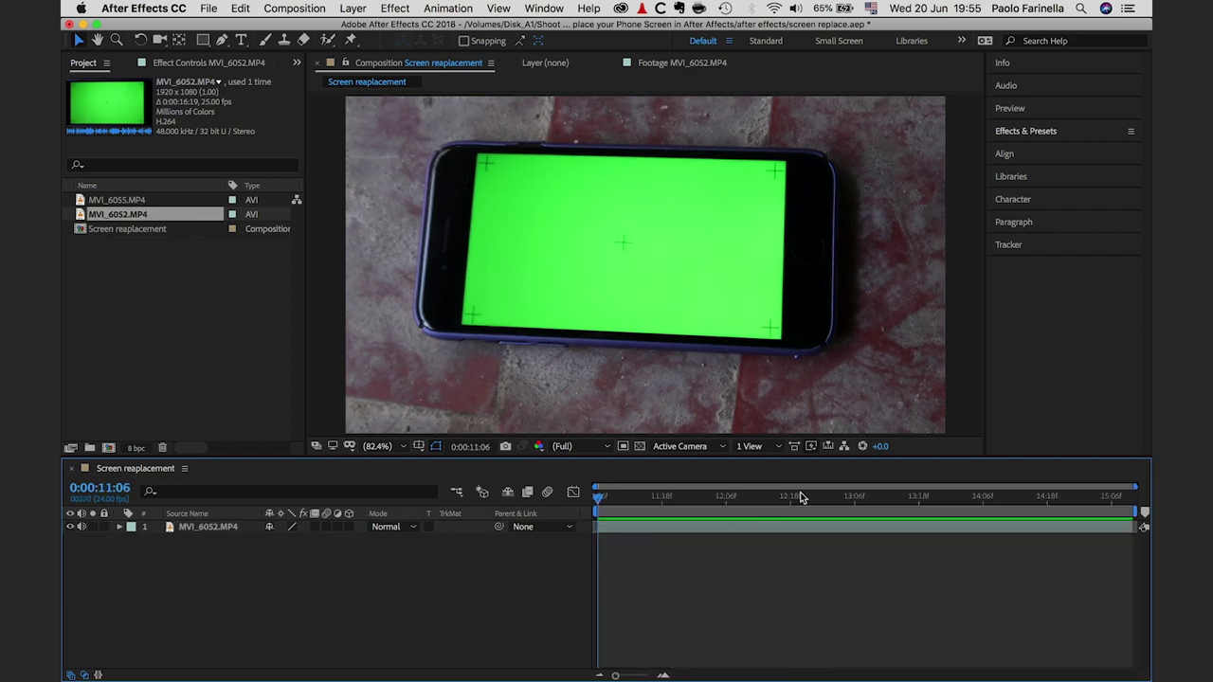
Preview the trimmed composition and return to its first frame
{"action": "key", "text": "space"}
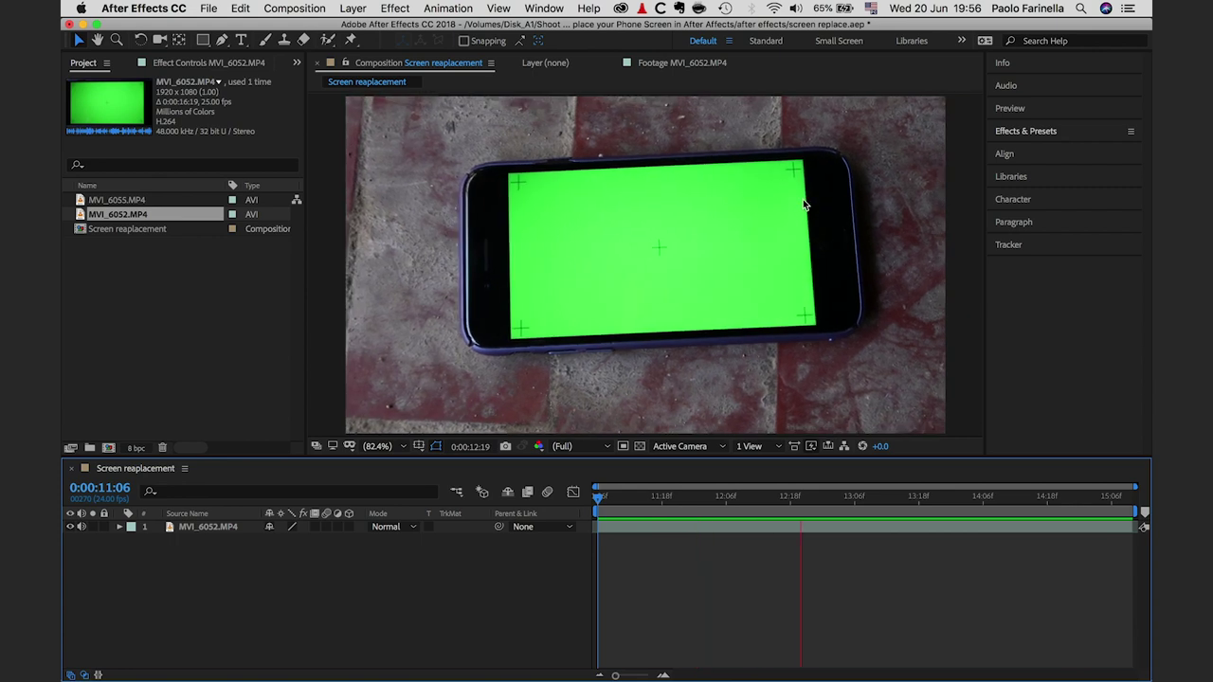
{"action": "key", "text": "space"}
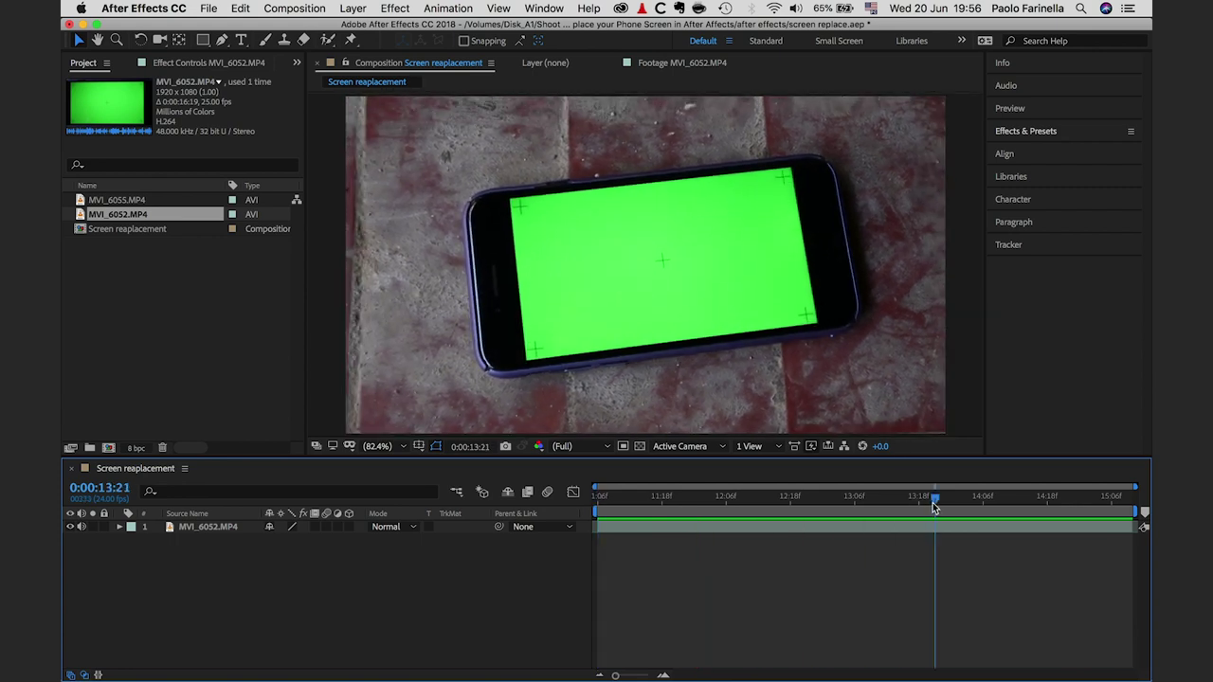
{"action": "left_click_drag", "start_coordinate": [932, 498], "coordinate": [610, 523]}
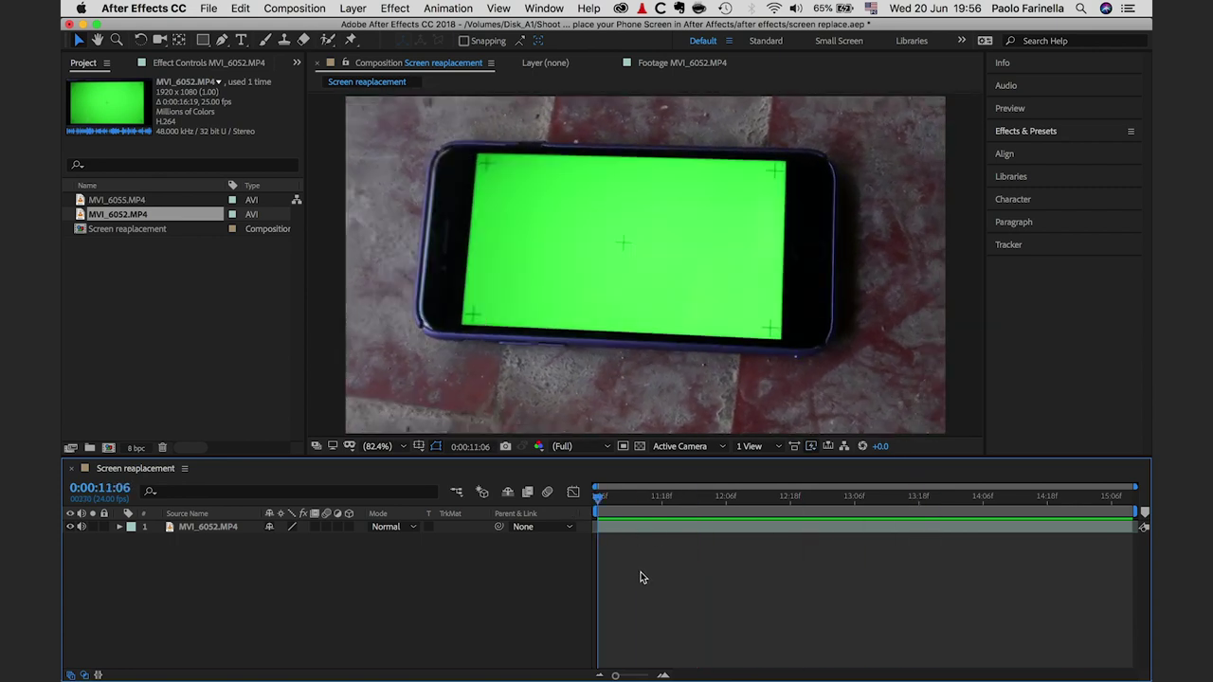
Find Warp Stabilizer VFX with 'warp s', apply it to the MVI_6052.MP4 layer, and reselect the layer
{"action": "left_click", "coordinate": [1033, 131]}
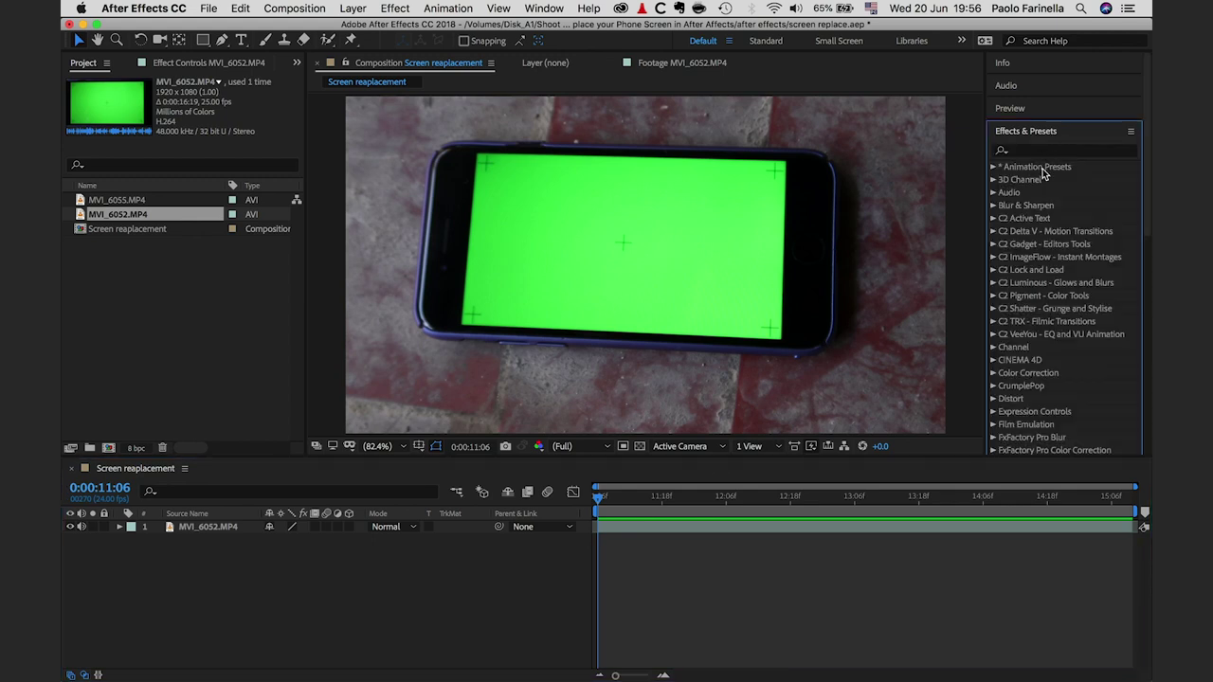
{"action": "left_click", "coordinate": [1042, 153]}
{"action": "type", "text": "warp sta"}
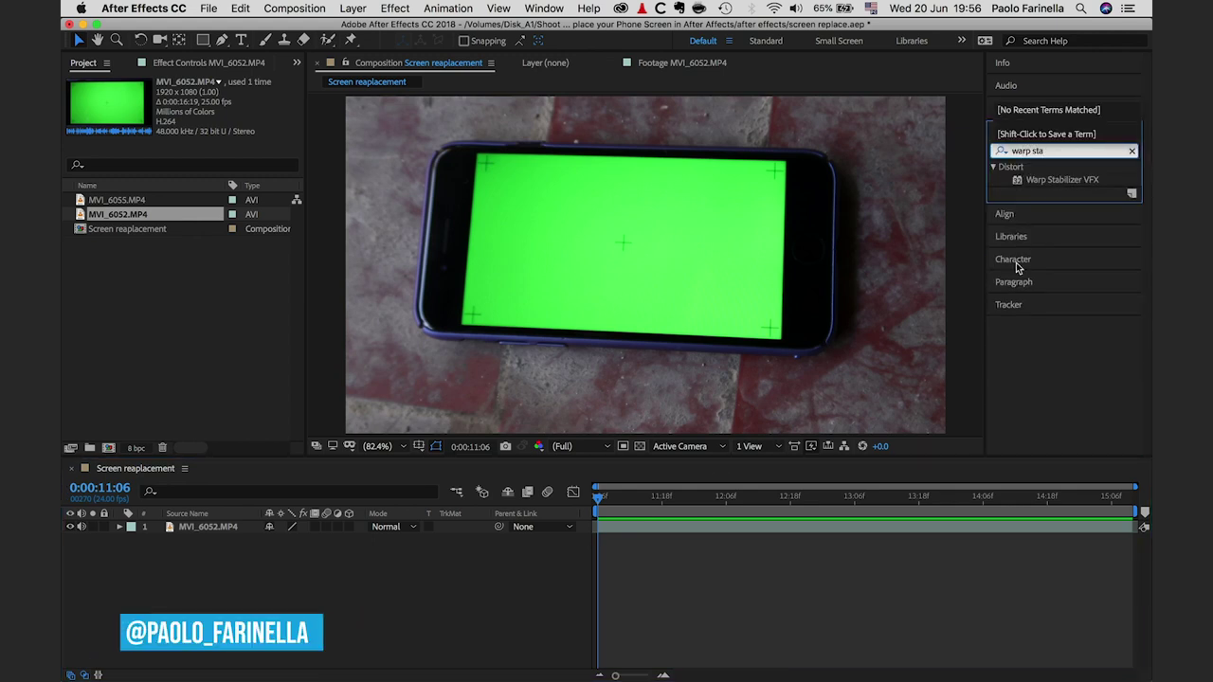
{"action": "left_click_drag", "start_coordinate": [1053, 180], "coordinate": [239, 531]}
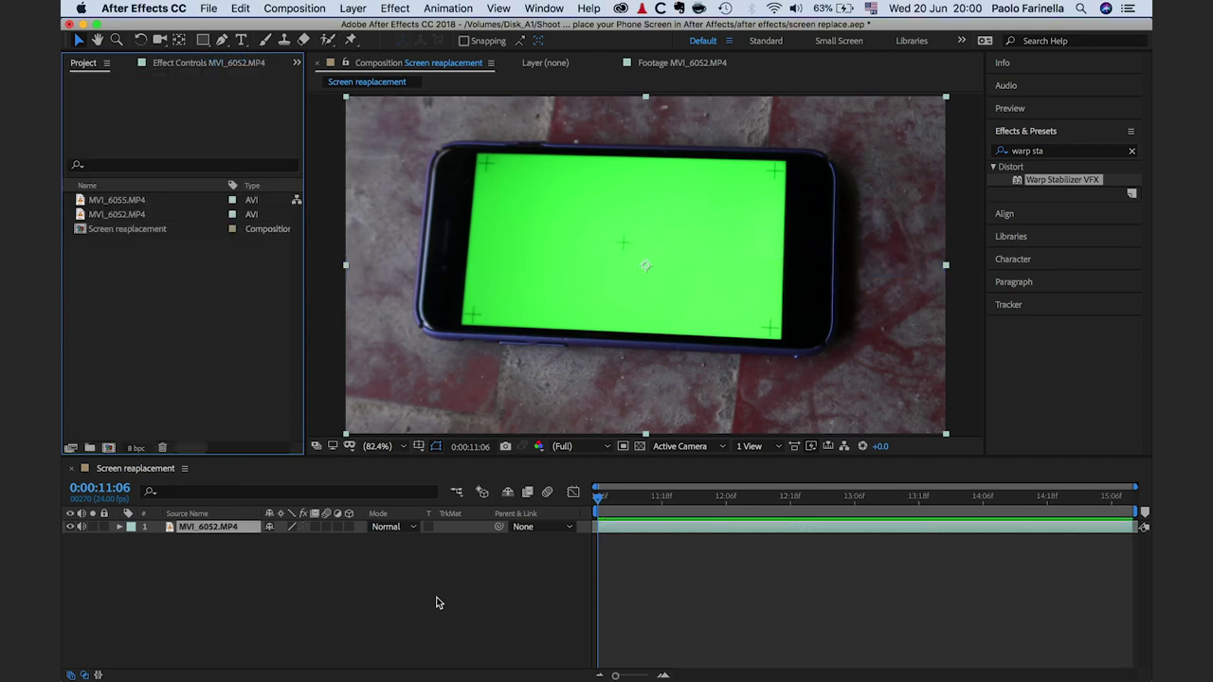
{"action": "left_click", "coordinate": [320, 559]}
{"action": "left_click", "coordinate": [171, 530]}
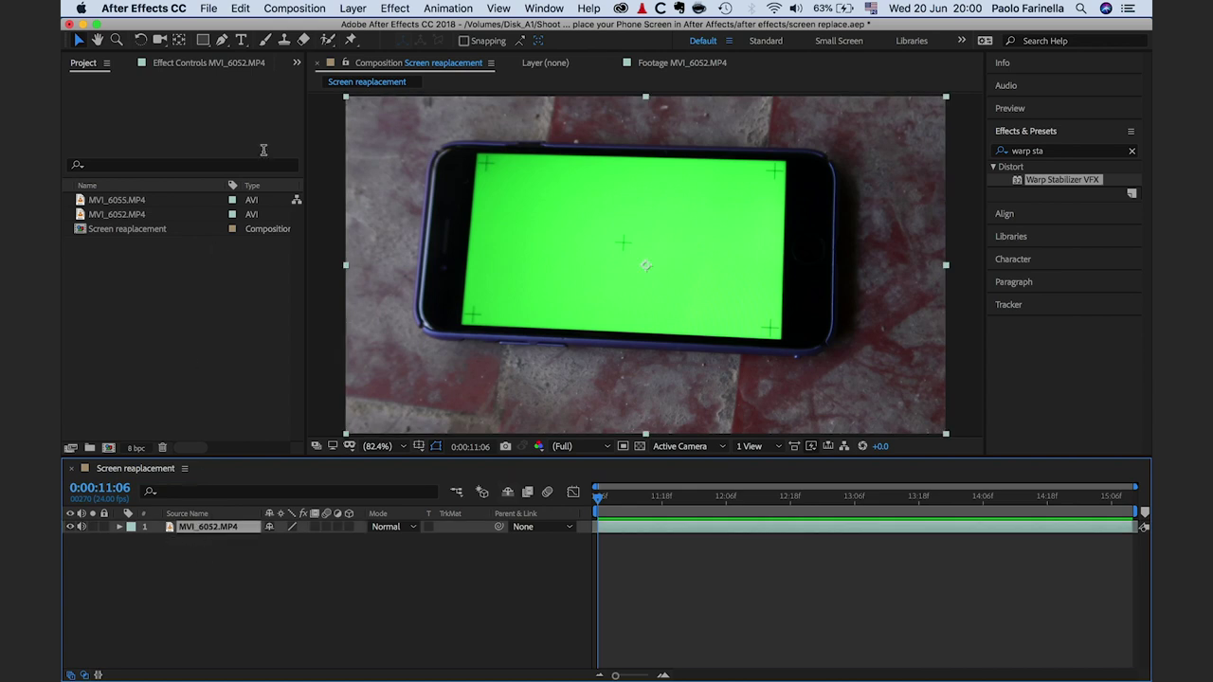
Add Screen replacement to the Render Queue and render it as Screen replacement.mov, Lossless
{"action": "left_click", "coordinate": [215, 8]}
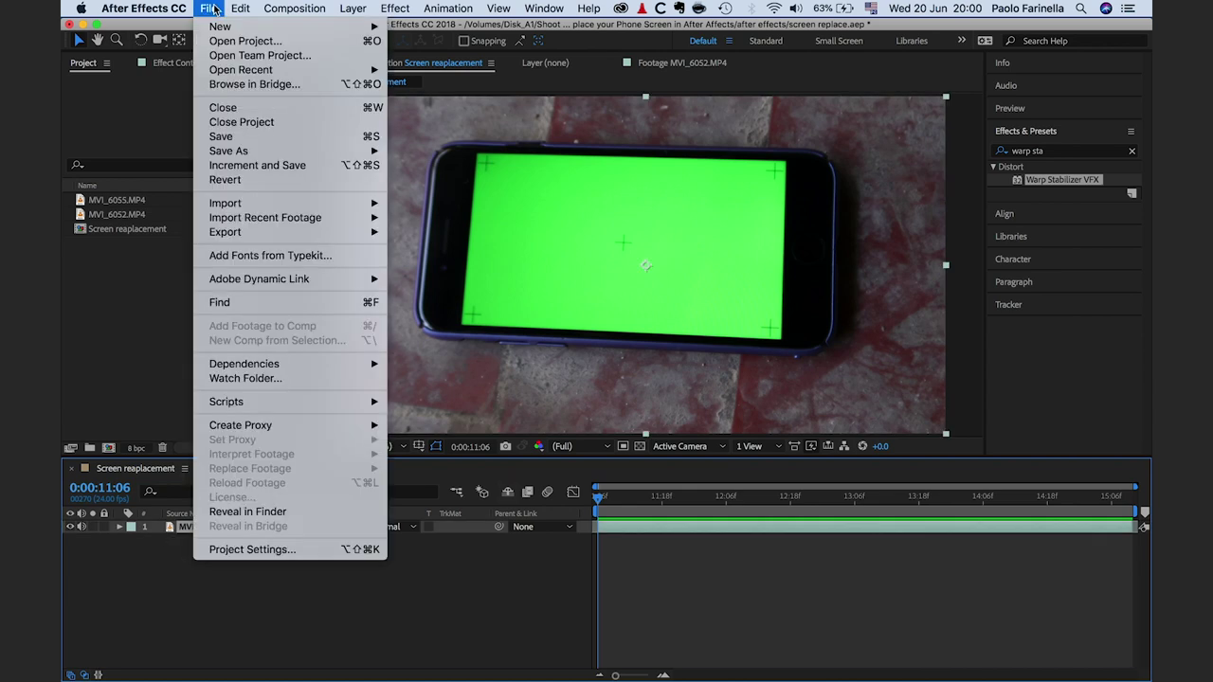
{"action": "mouse_move", "coordinate": [264, 233]}
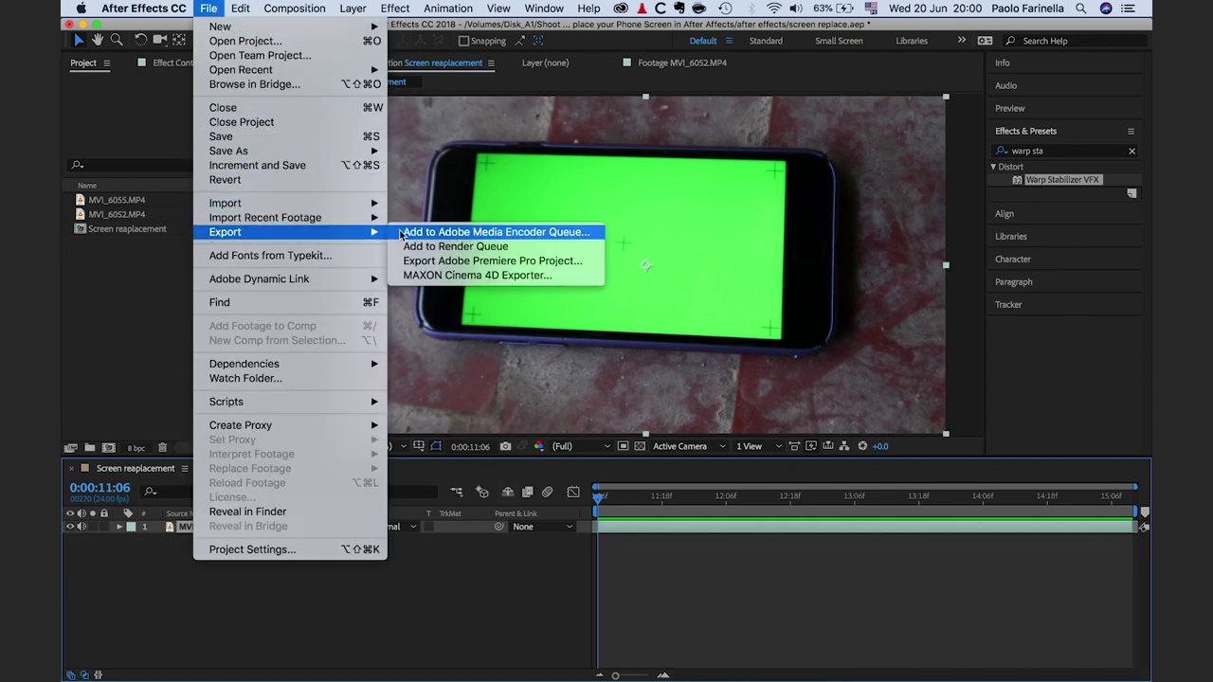
{"action": "left_click", "coordinate": [422, 248]}
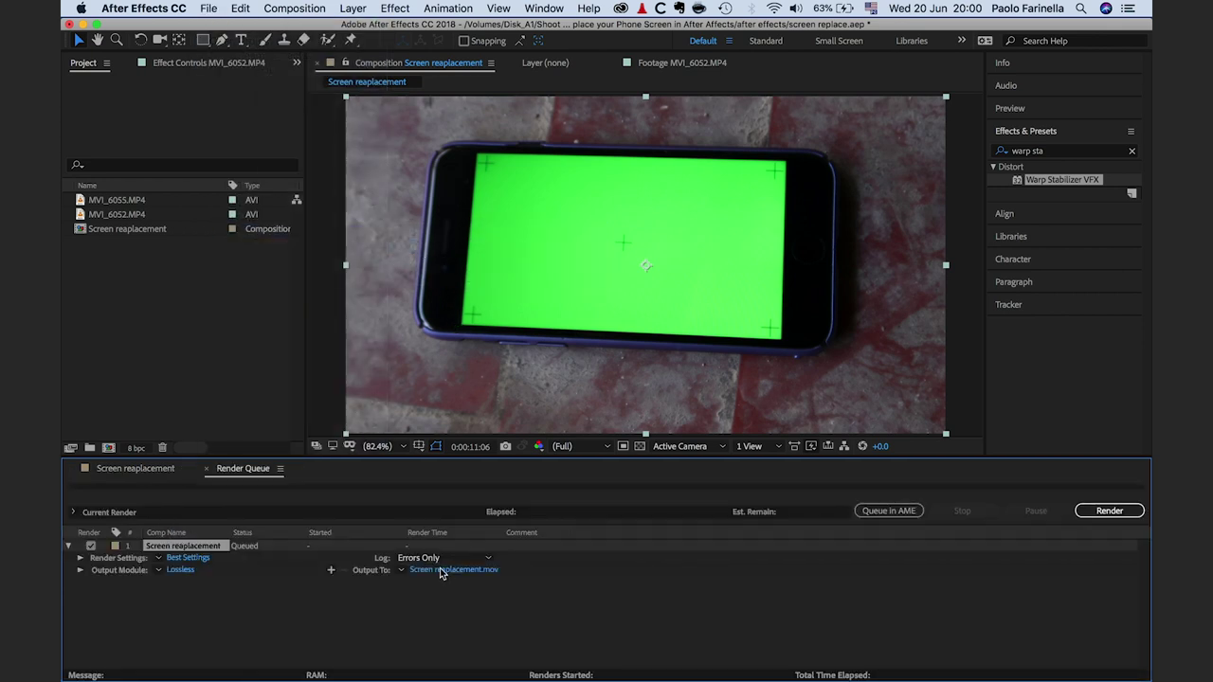
{"action": "left_click", "coordinate": [1106, 521]}
{"action": "left_click", "coordinate": [474, 570]}
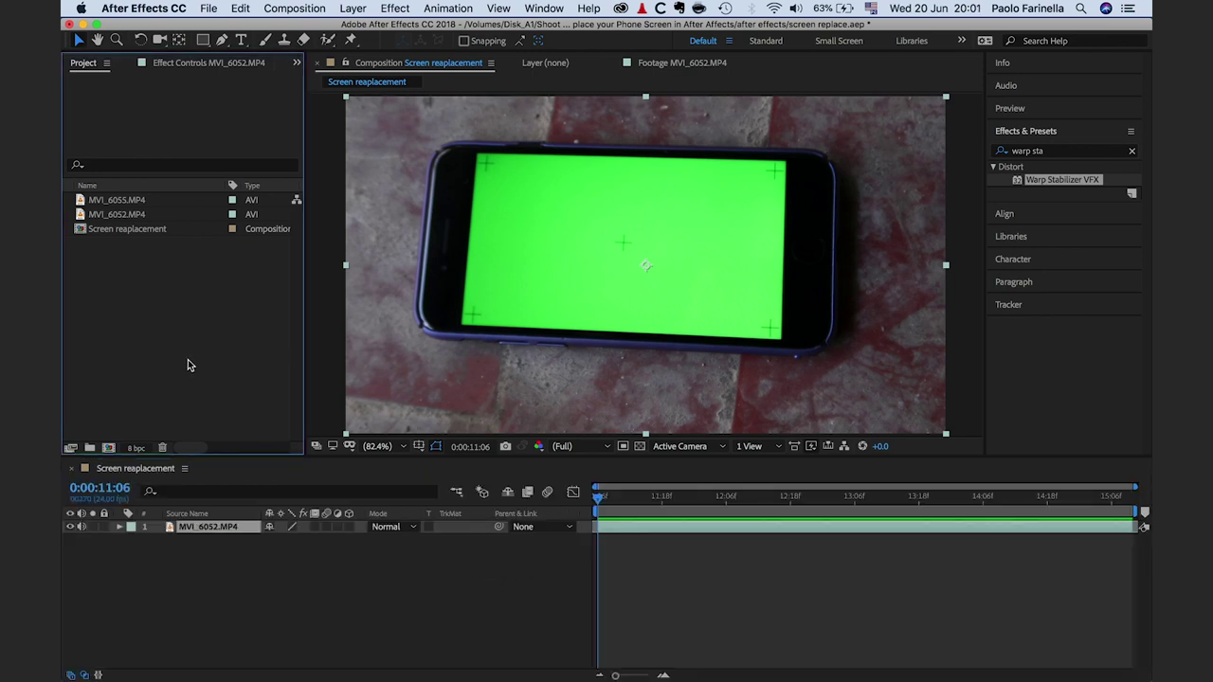
Import the rendered Screen Replacement.mov into the project
{"action": "left_click", "coordinate": [142, 488]}
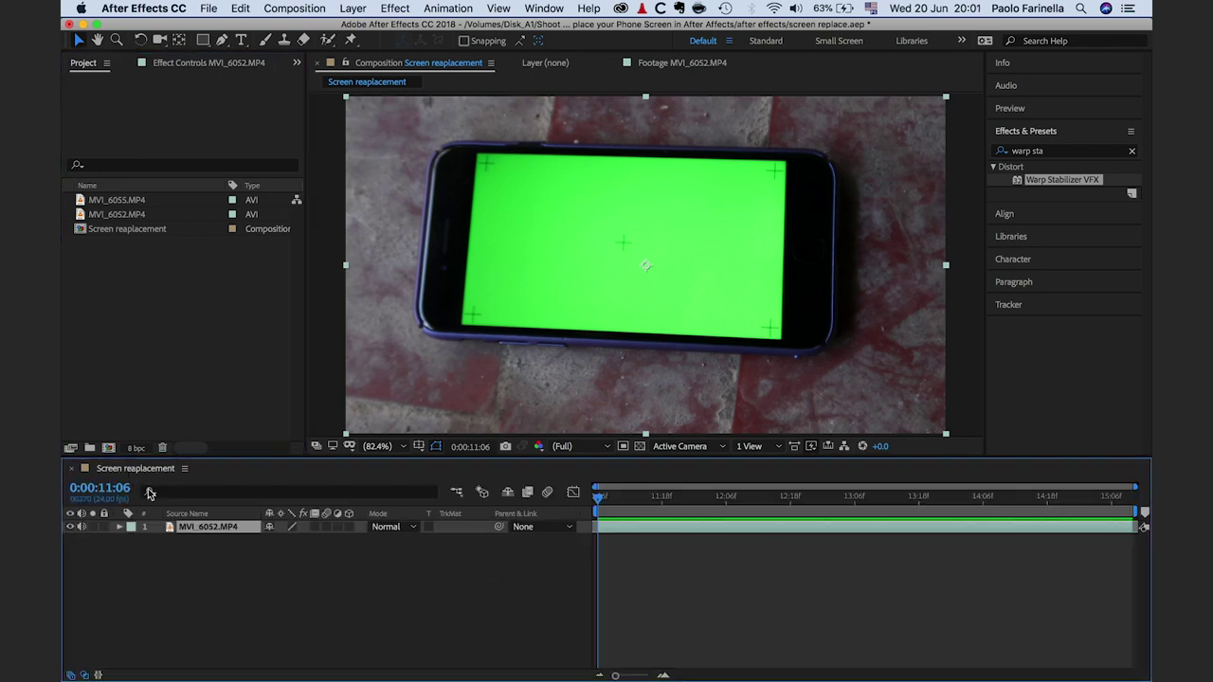
{"action": "right_click", "coordinate": [186, 343]}
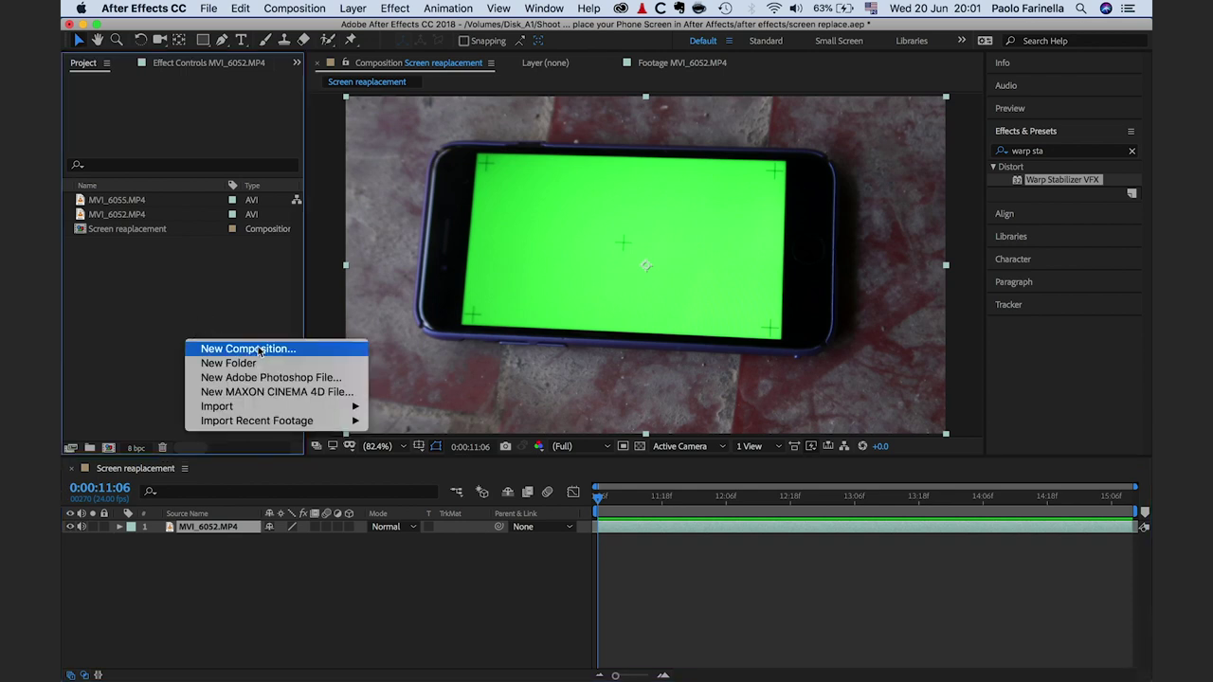
{"action": "mouse_move", "coordinate": [301, 407]}
{"action": "left_click", "coordinate": [387, 408]}
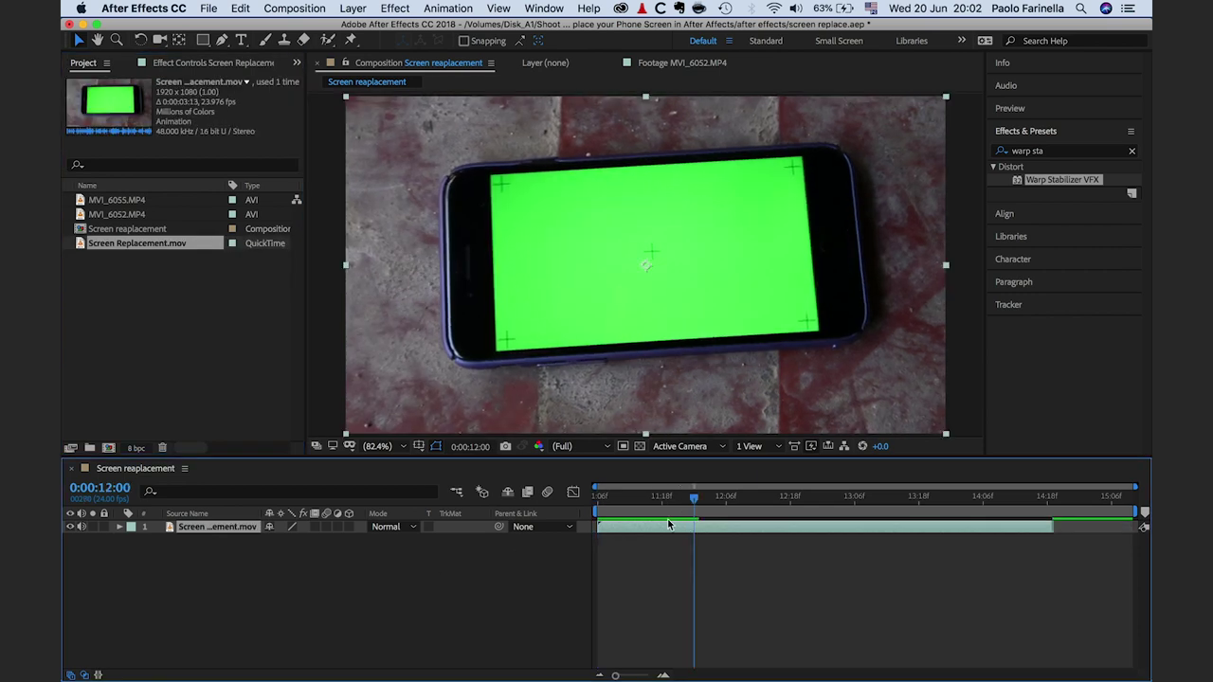
Scrub the imported clip back to its start, select its layer, and open the Animation menu
{"action": "left_click_drag", "start_coordinate": [692, 500], "coordinate": [600, 505]}
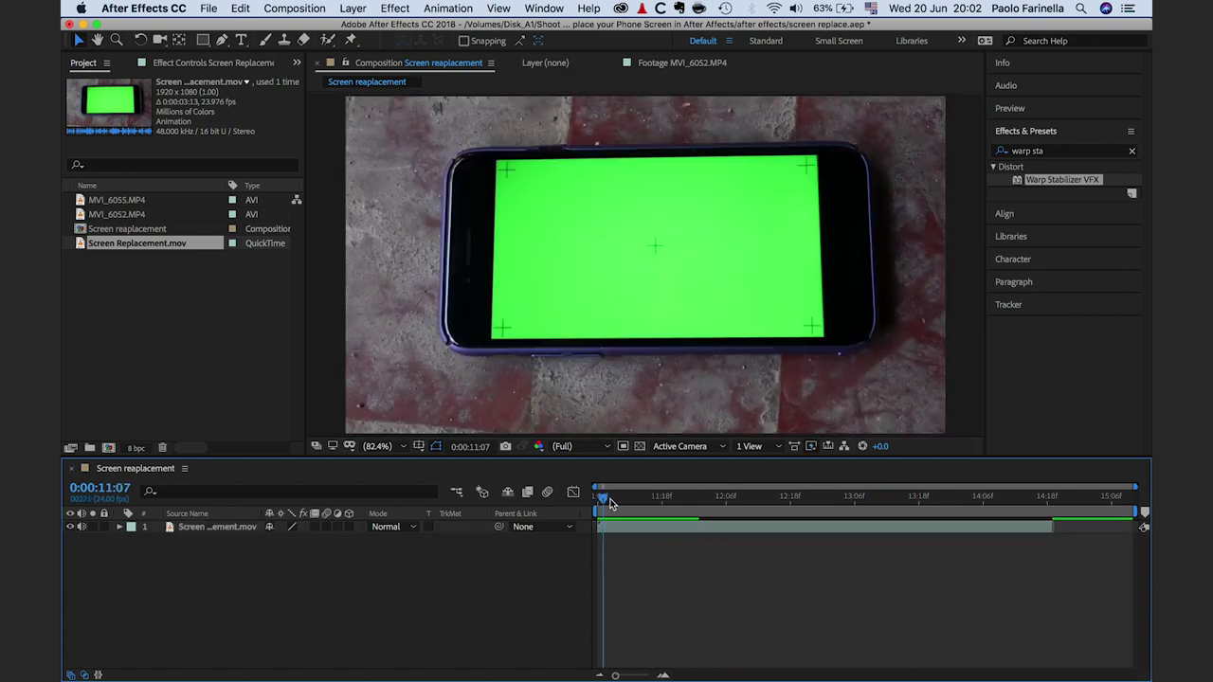
{"action": "left_click_drag", "start_coordinate": [603, 500], "coordinate": [578, 500]}
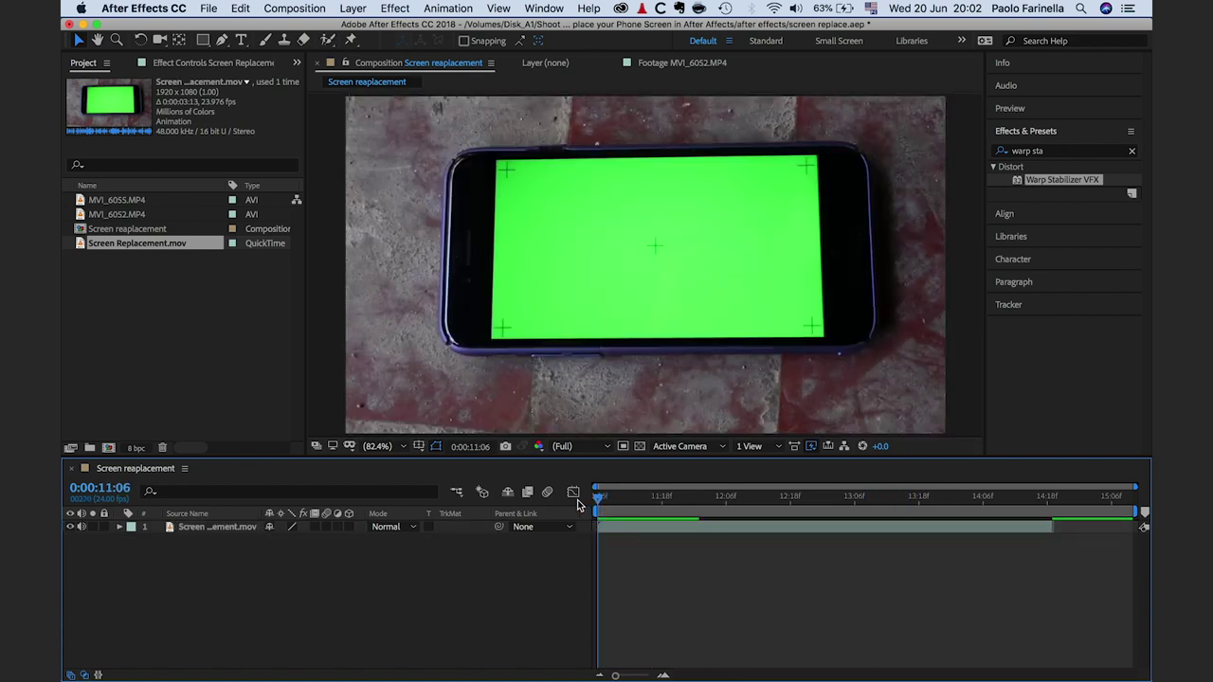
{"action": "left_click", "coordinate": [447, 7]}
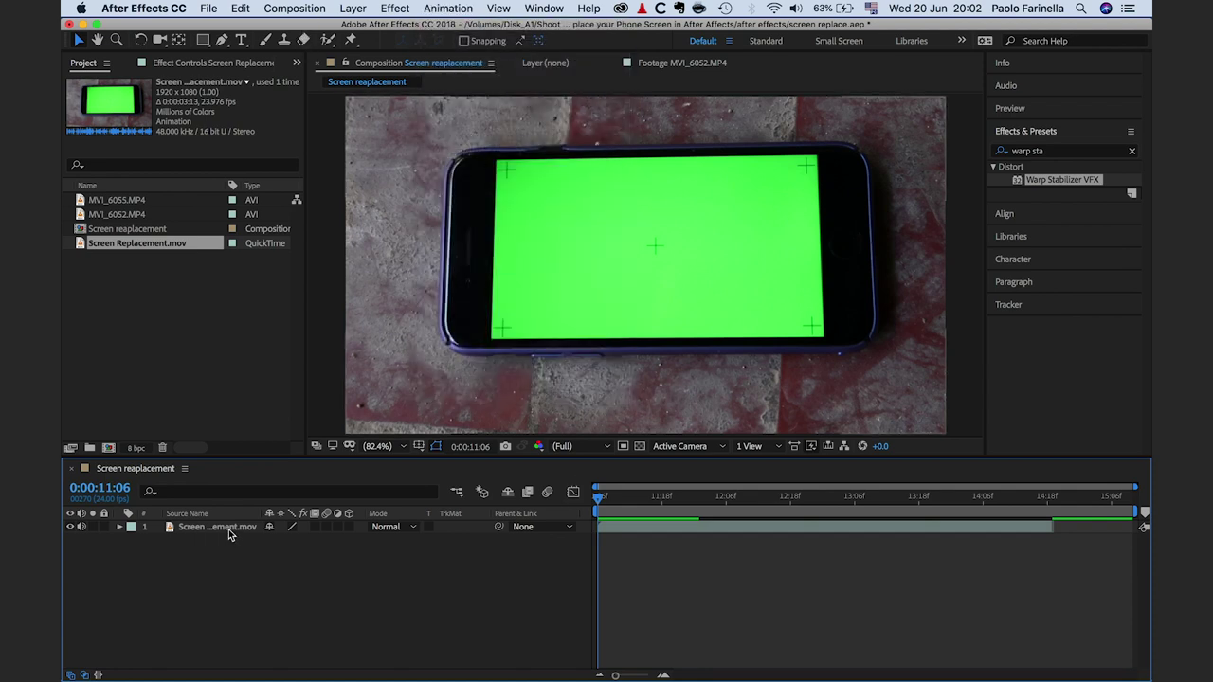
{"action": "left_click", "coordinate": [229, 532]}
{"action": "left_click", "coordinate": [449, 8]}
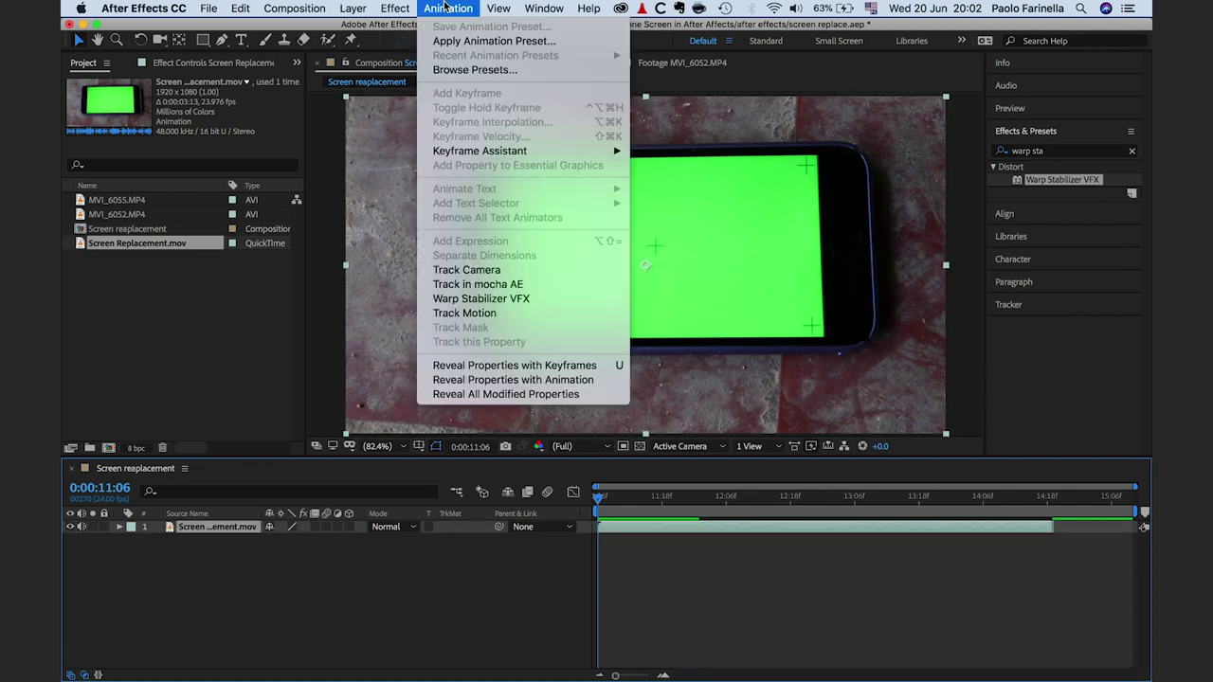
Send the layer to mocha AE as a new project 'Screen Replacement' spanning frames 0 to 84
{"action": "left_click", "coordinate": [527, 289]}
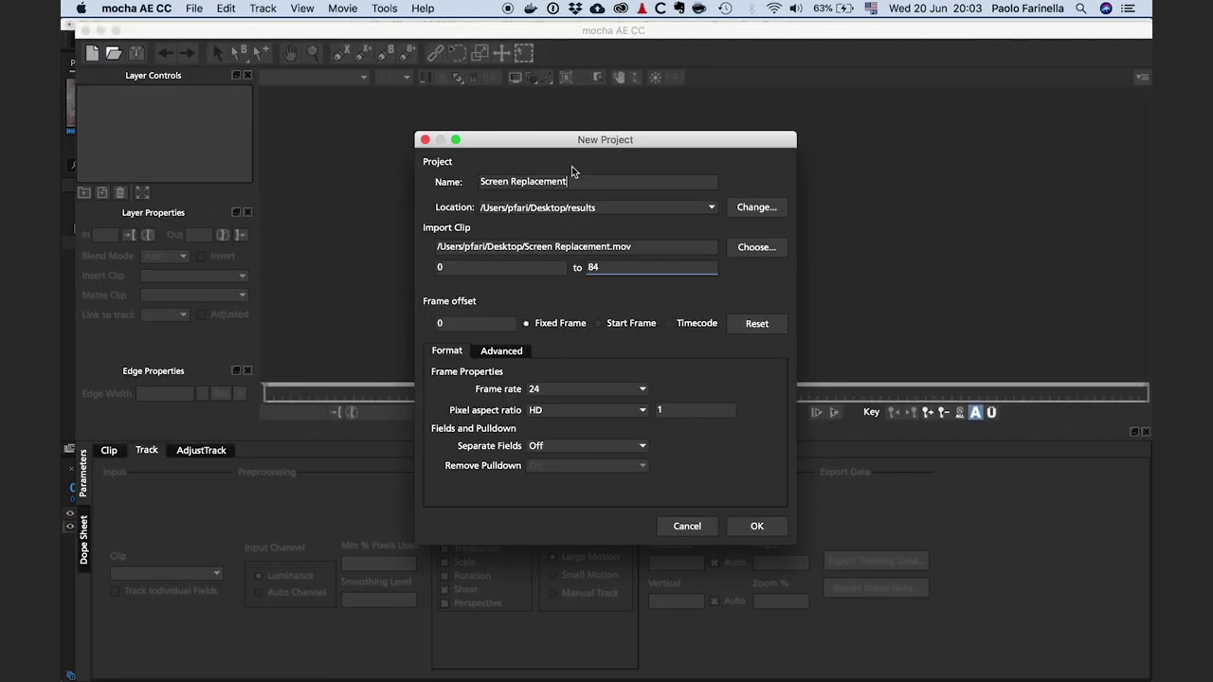
{"action": "left_click_drag", "start_coordinate": [595, 149], "coordinate": [597, 135]}
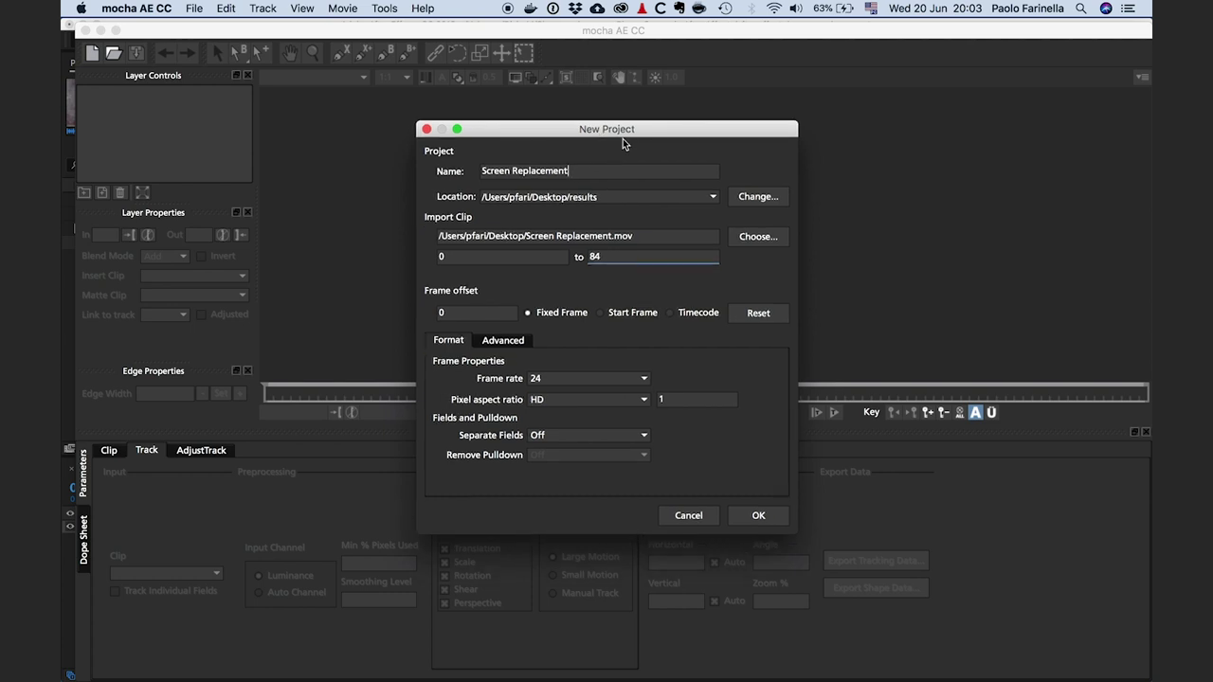
{"action": "left_click", "coordinate": [568, 171]}
{"action": "left_click", "coordinate": [758, 517]}
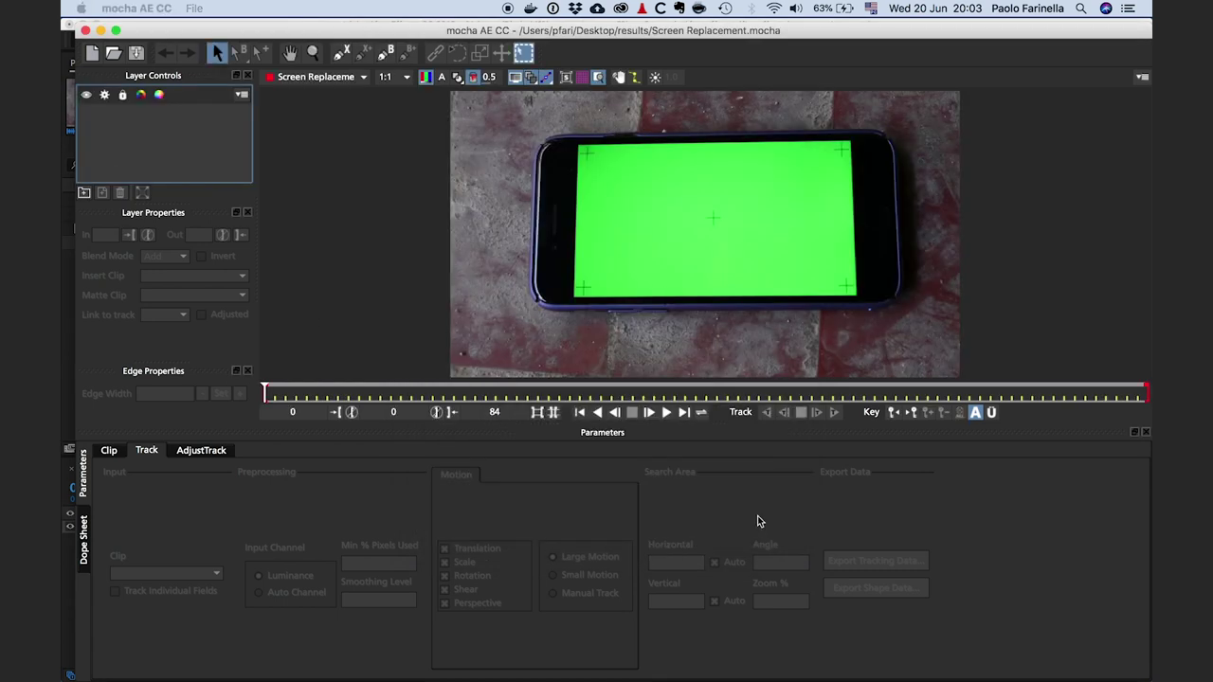
On frame 0, draw a closed four-point X-Spline at the phone's corners
{"action": "left_click", "coordinate": [588, 397]}
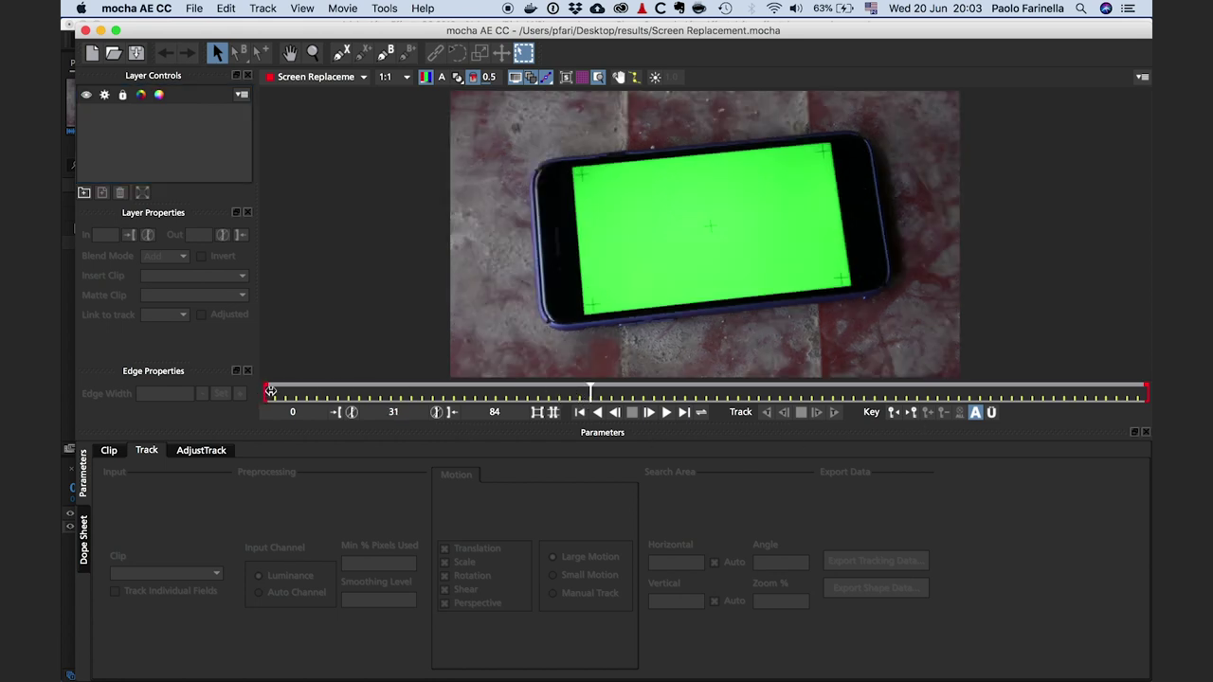
{"action": "left_click", "coordinate": [580, 412]}
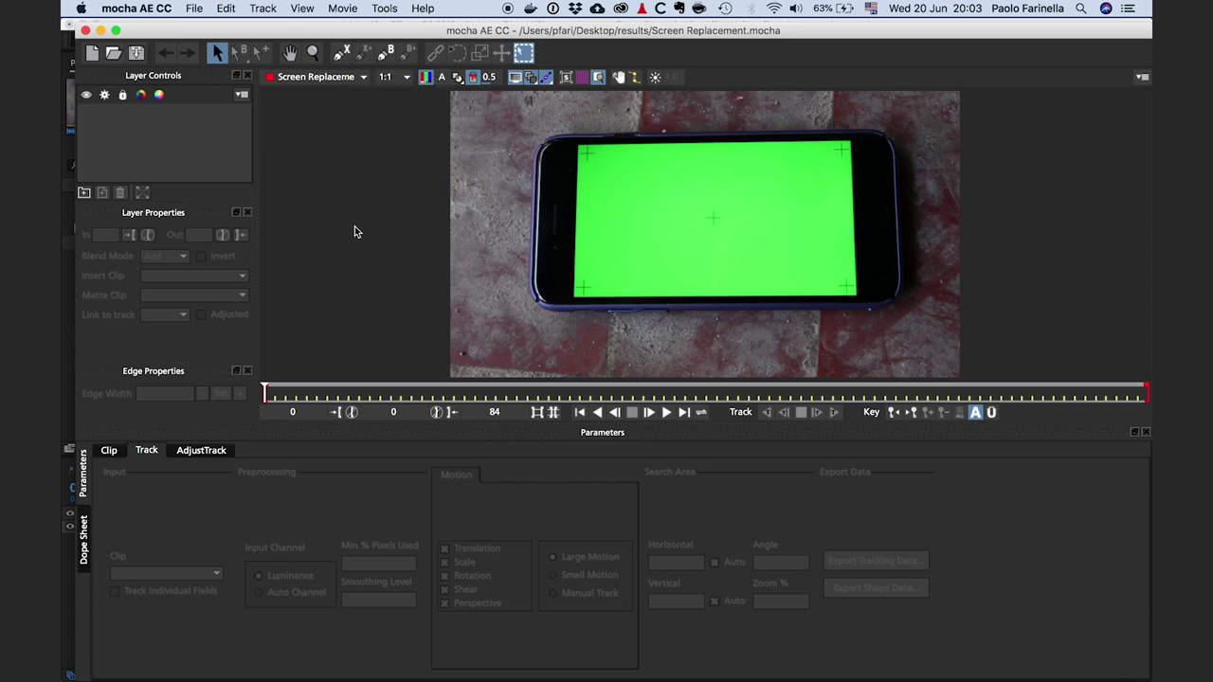
{"action": "left_click", "coordinate": [341, 52]}
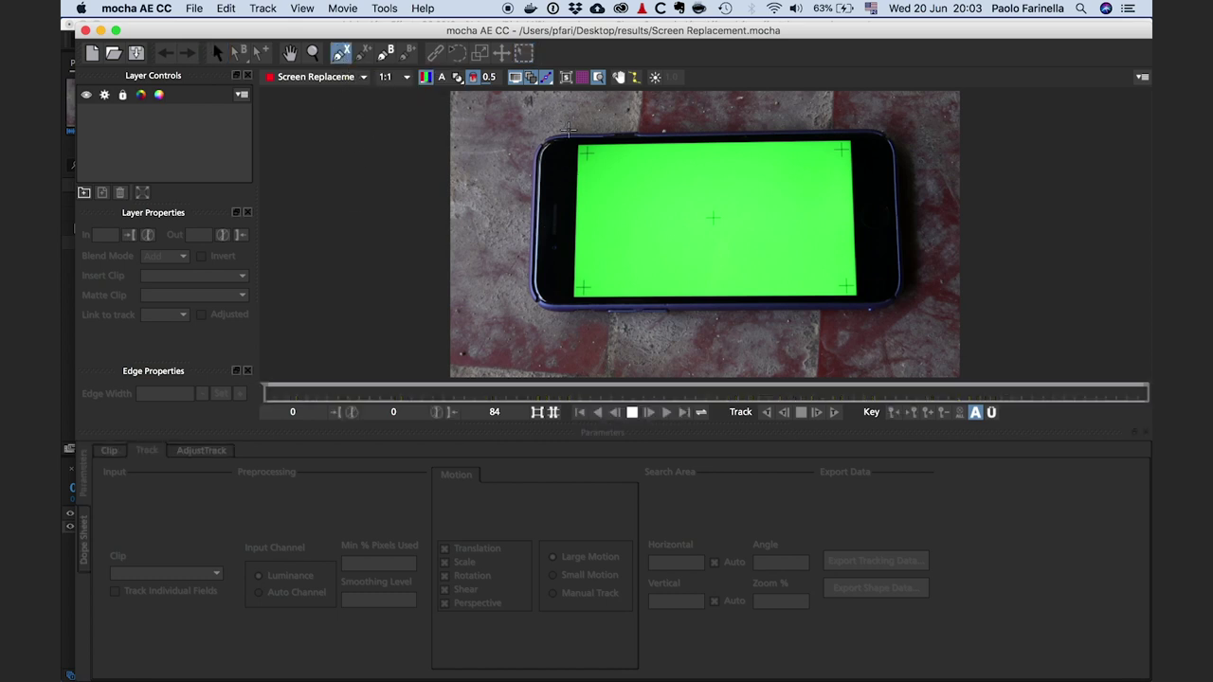
{"action": "left_click", "coordinate": [566, 125]}
{"action": "left_click", "coordinate": [559, 321]}
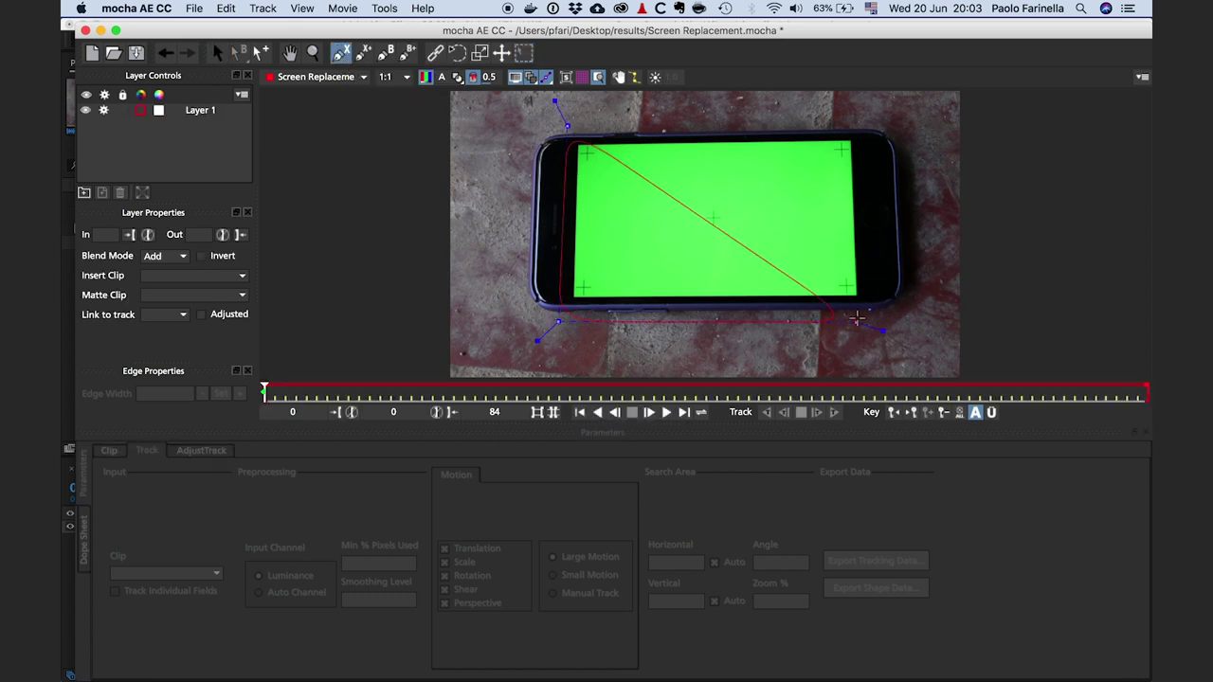
{"action": "left_click", "coordinate": [870, 310]}
{"action": "left_click", "coordinate": [870, 115]}
{"action": "right_click", "coordinate": [870, 115]}
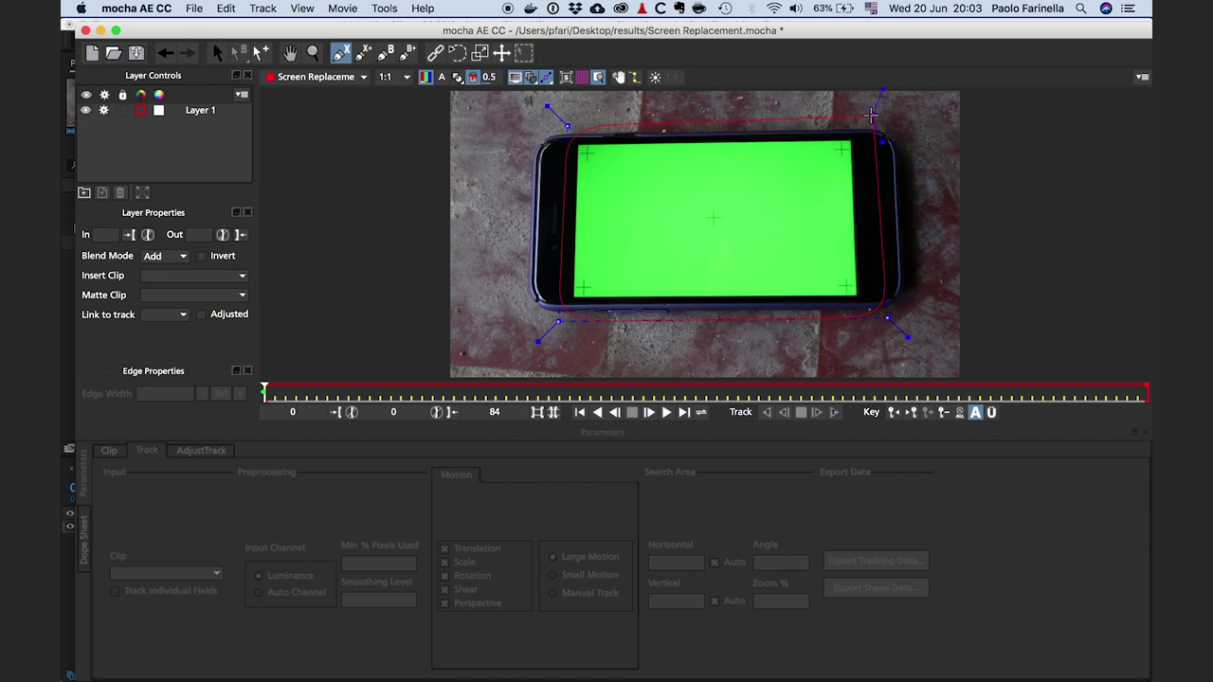
Adjust the spline's corner points to hug the phone's edges, then show the planar surface
{"action": "left_click", "coordinate": [766, 145]}
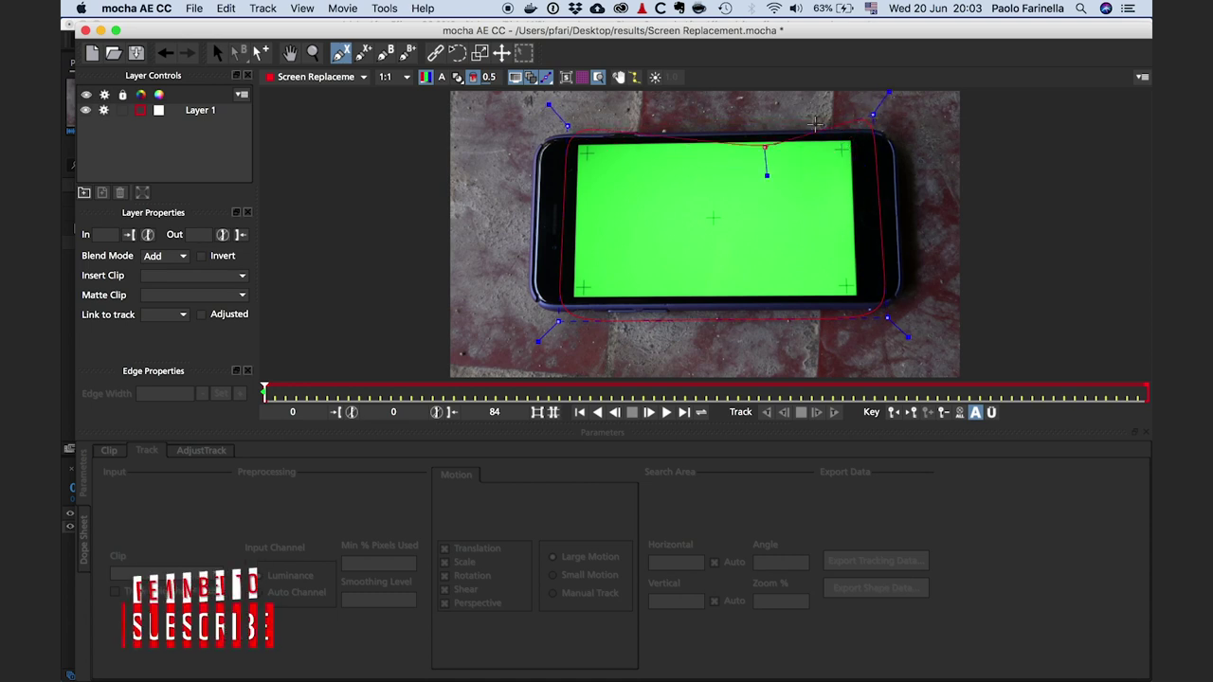
{"action": "key", "text": "super+z"}
{"action": "key", "text": "s"}
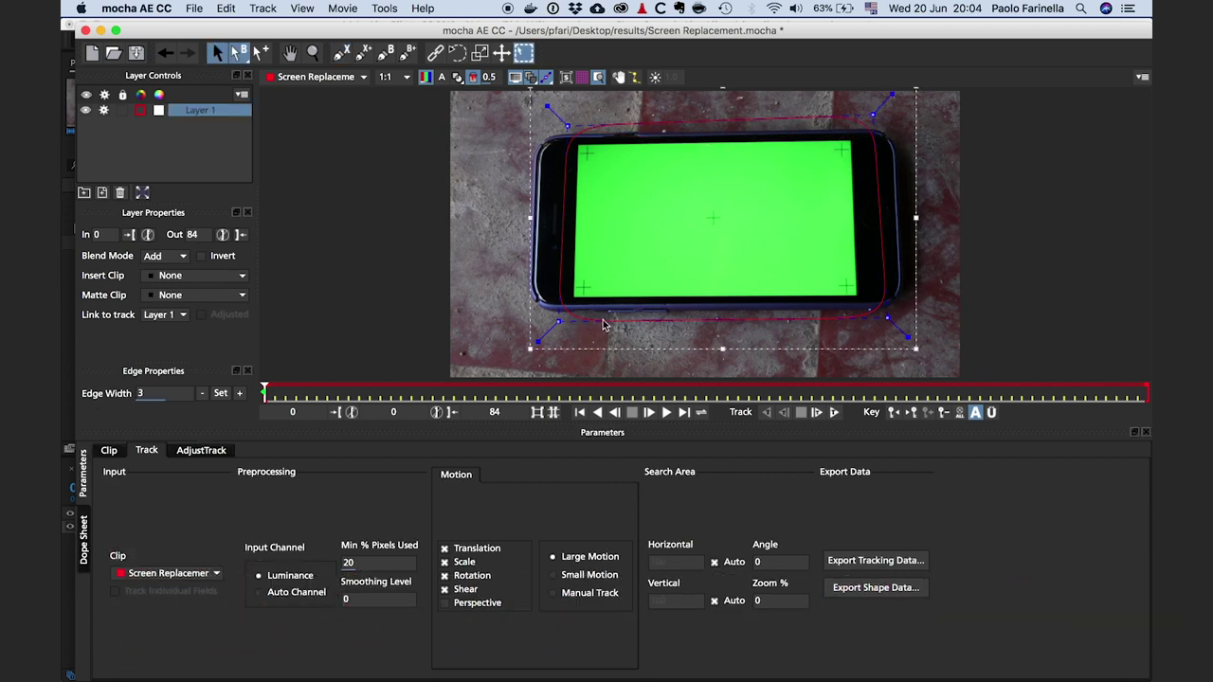
{"action": "left_click_drag", "start_coordinate": [557, 323], "coordinate": [565, 316]}
{"action": "left_click_drag", "start_coordinate": [569, 125], "coordinate": [568, 124]}
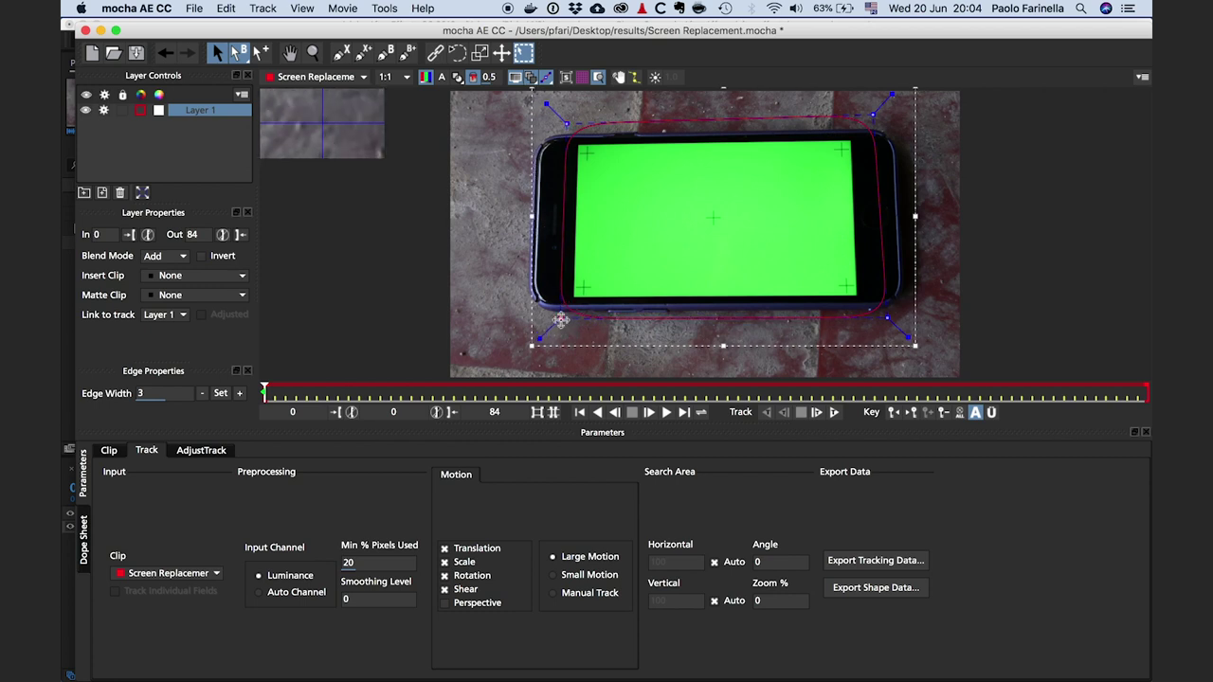
{"action": "left_click_drag", "start_coordinate": [563, 315], "coordinate": [561, 318]}
{"action": "left_click_drag", "start_coordinate": [873, 116], "coordinate": [870, 121]}
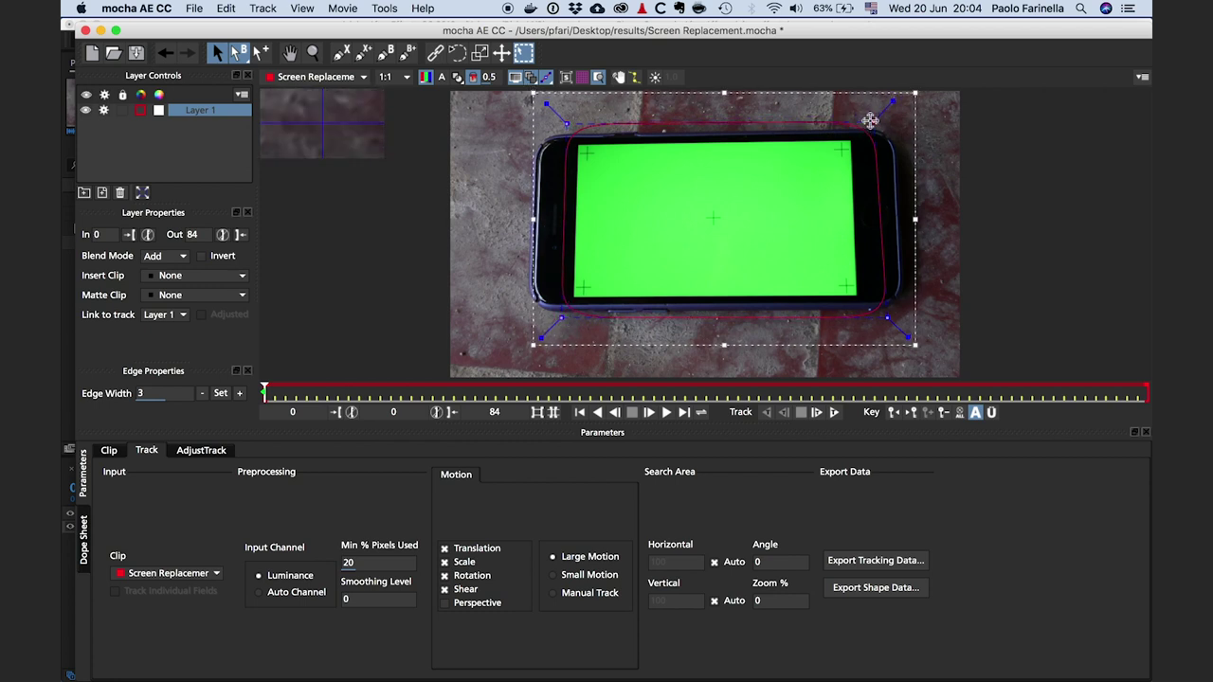
{"action": "left_click_drag", "start_coordinate": [888, 319], "coordinate": [874, 319]}
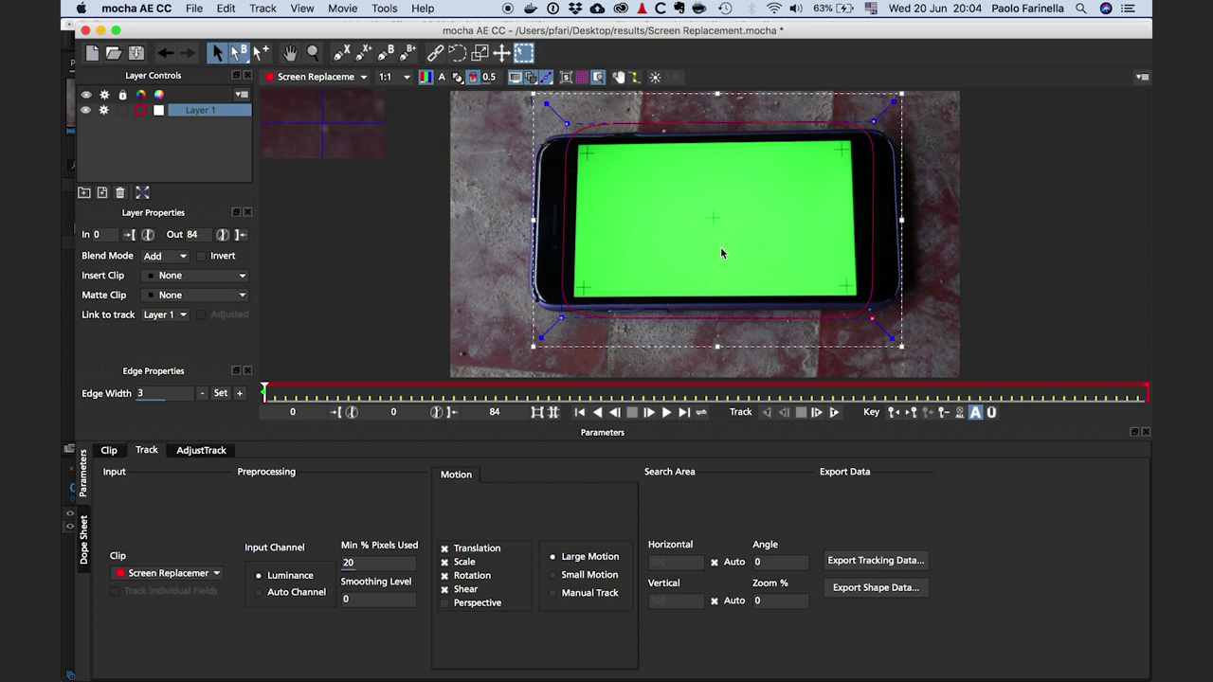
{"action": "left_click", "coordinate": [566, 80]}
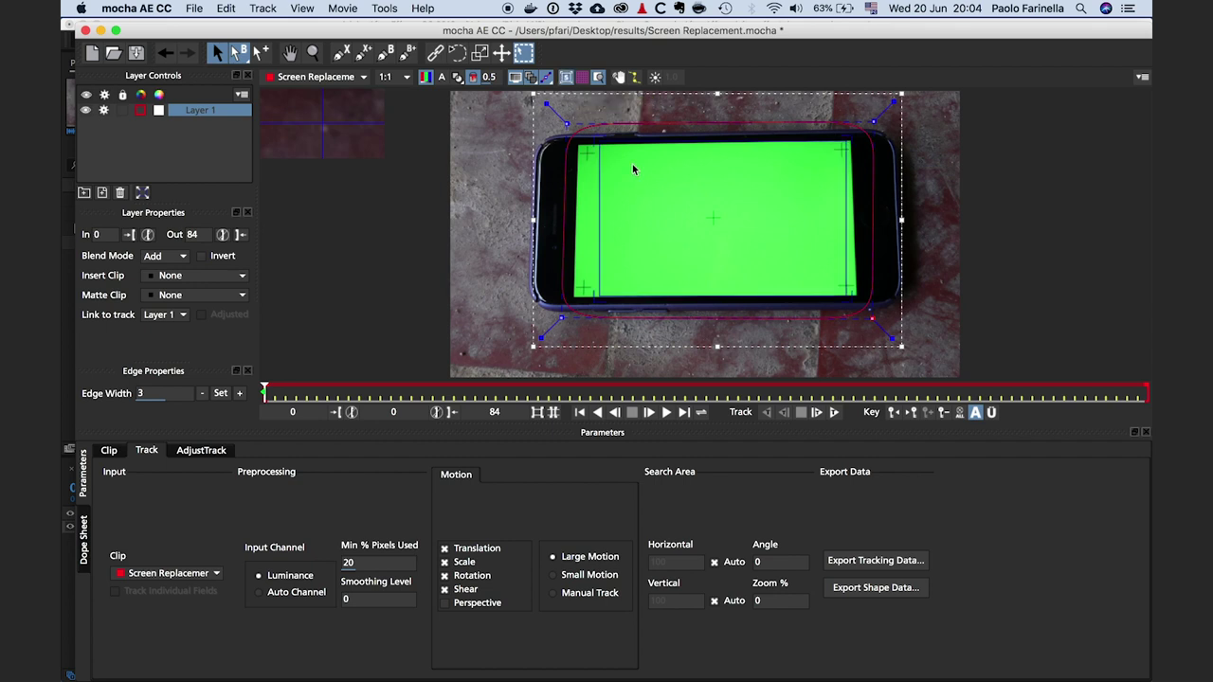
Snap the four planar surface corners onto the green-screen corners and add Perspective to the motion
{"action": "left_click_drag", "start_coordinate": [600, 138], "coordinate": [579, 143]}
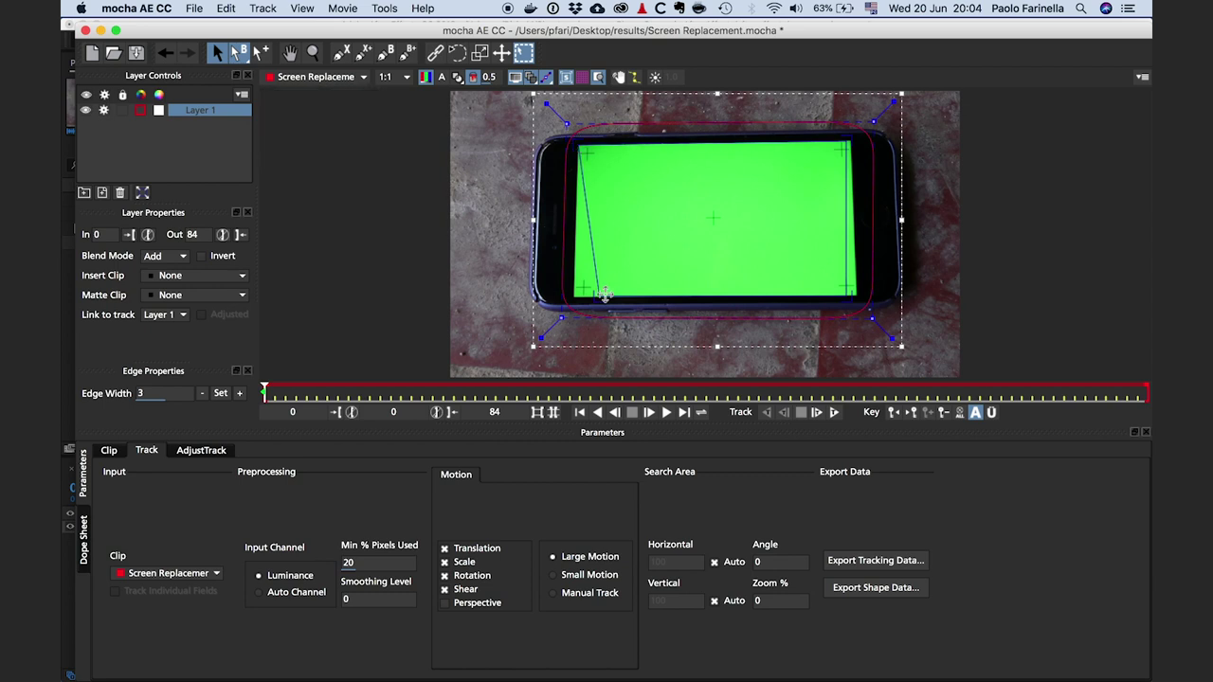
{"action": "left_click_drag", "start_coordinate": [598, 293], "coordinate": [578, 294]}
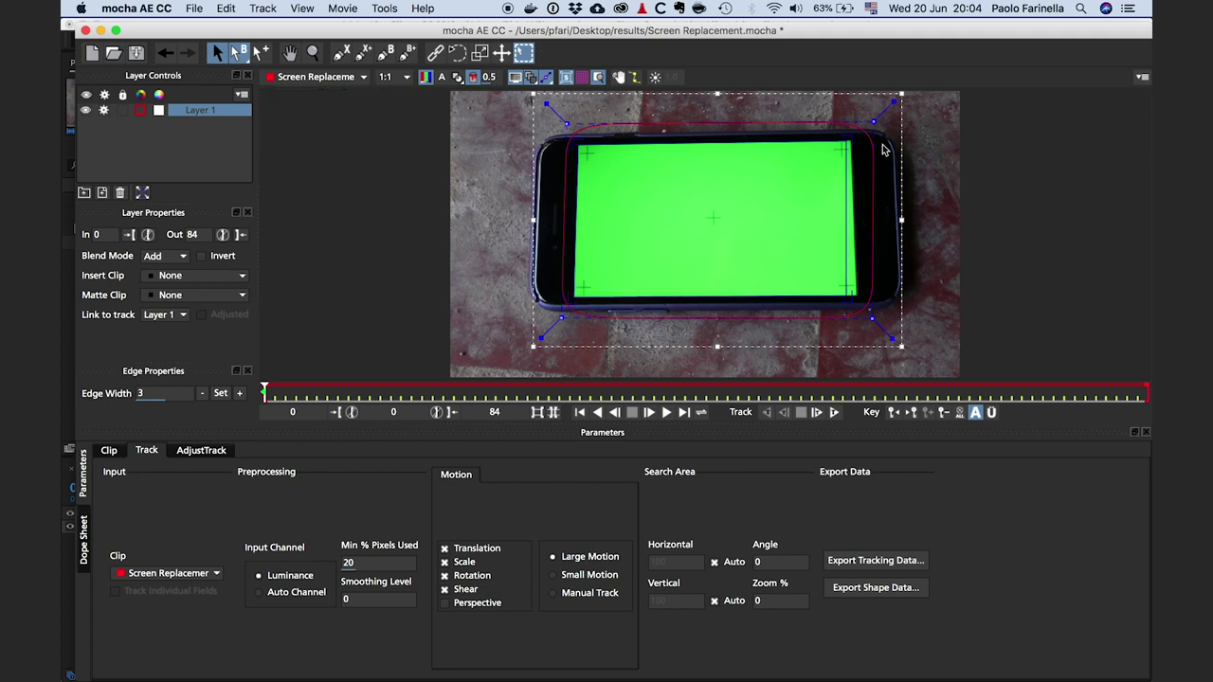
{"action": "left_click_drag", "start_coordinate": [837, 142], "coordinate": [852, 140]}
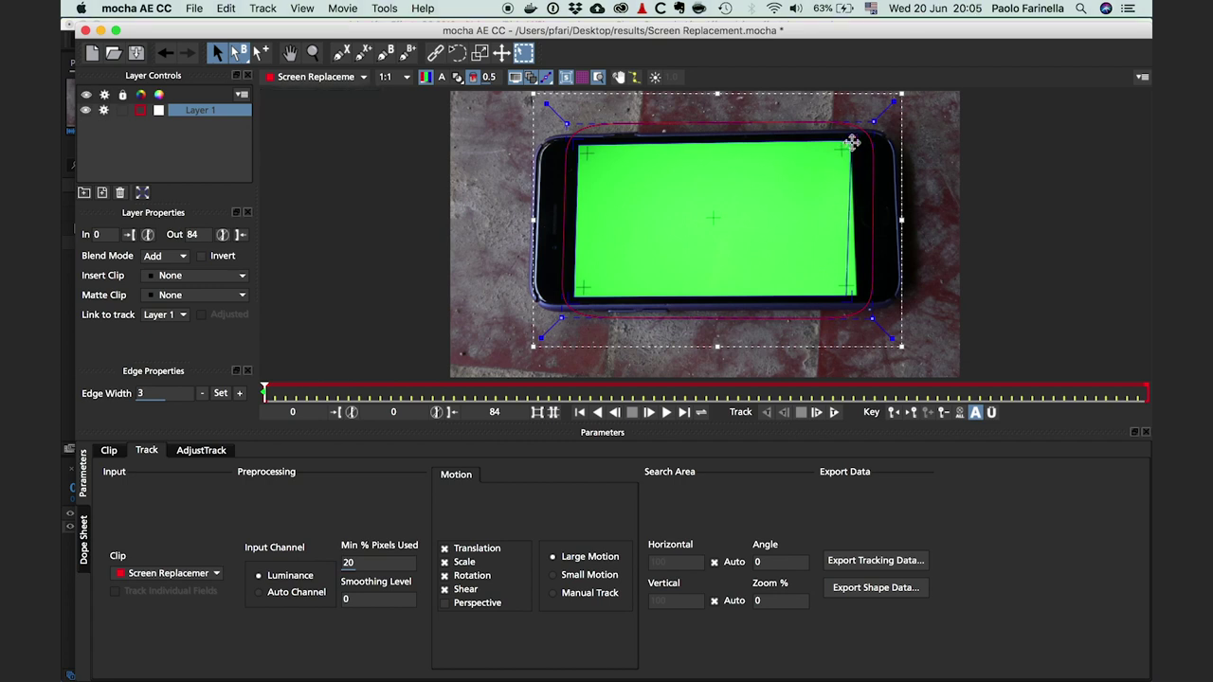
{"action": "left_click_drag", "start_coordinate": [857, 295], "coordinate": [856, 298]}
{"action": "left_click", "coordinate": [444, 606]}
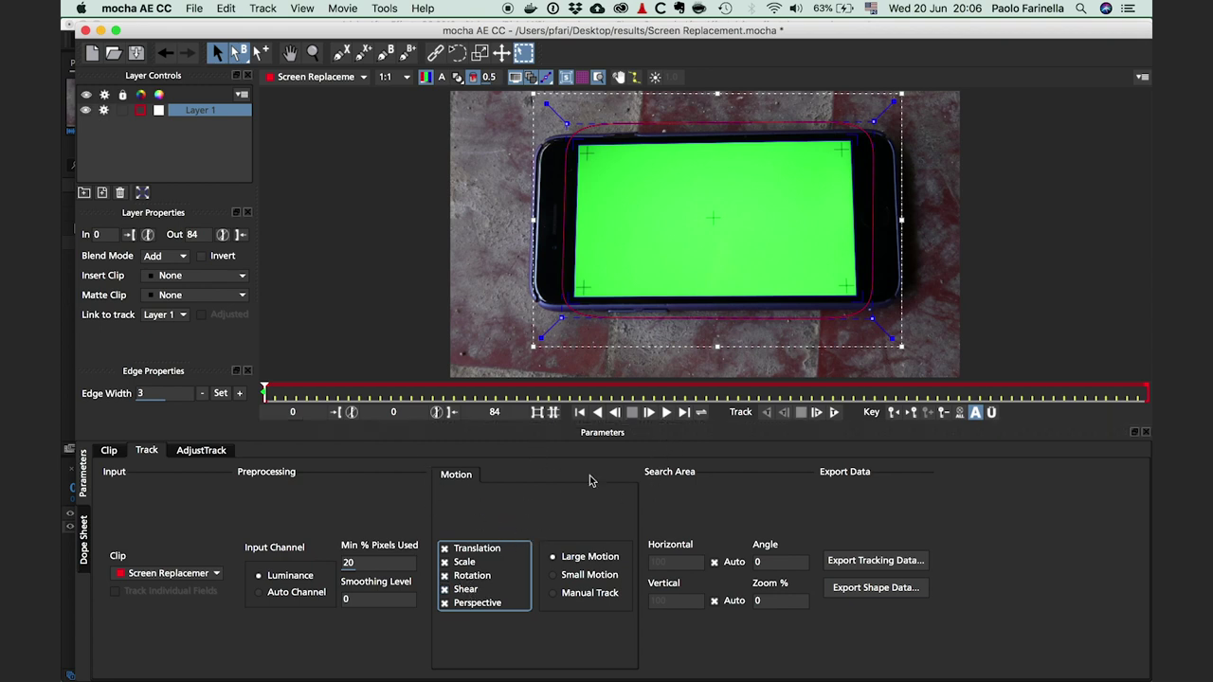
Track the phone shape forward and spot-check frames 68, 44, 34, 21 and 13
{"action": "left_click", "coordinate": [835, 413]}
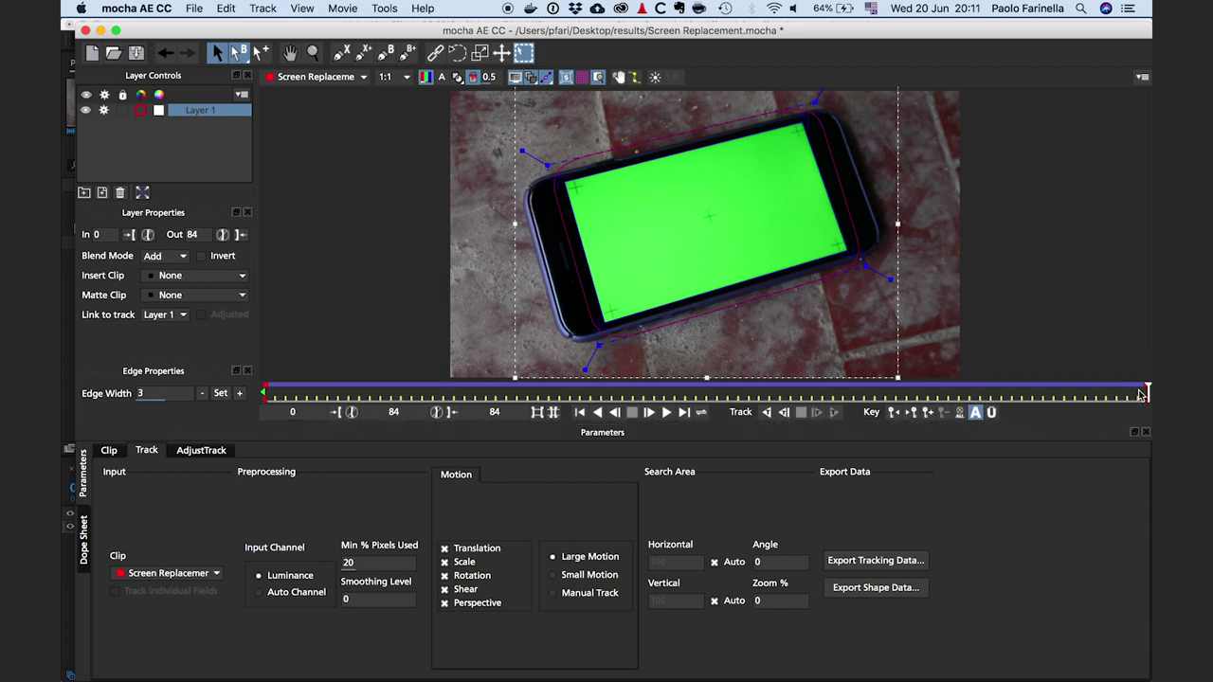
{"action": "left_click", "coordinate": [968, 396]}
{"action": "left_click", "coordinate": [903, 396]}
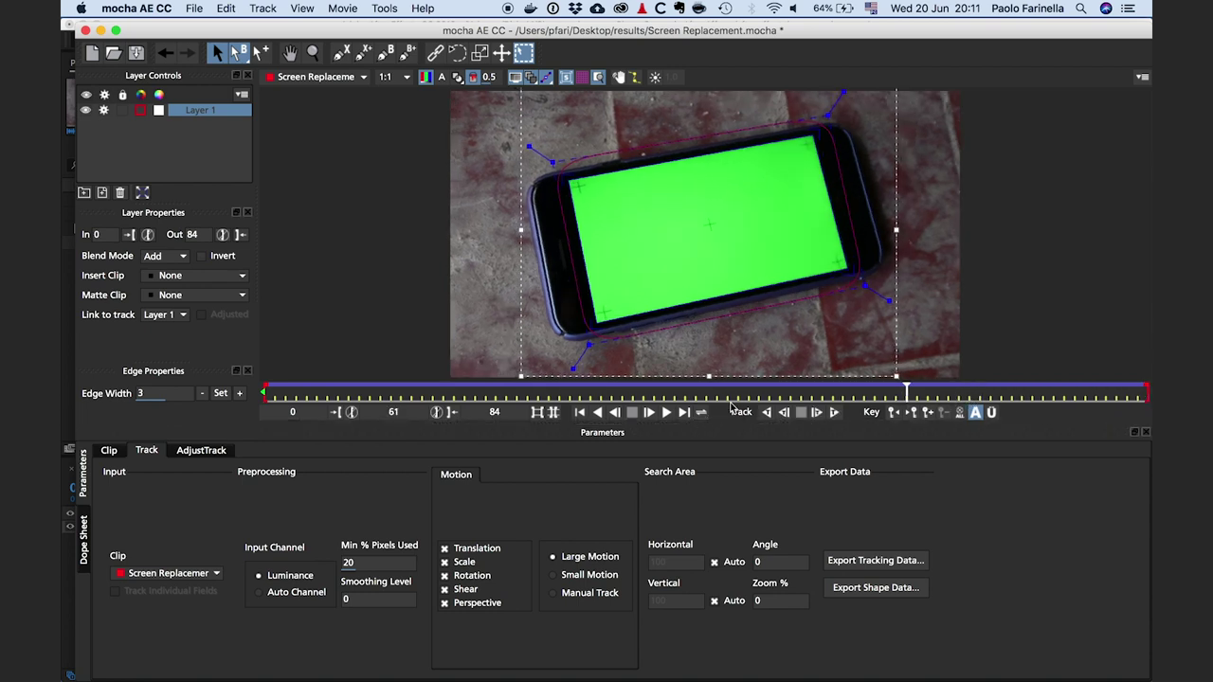
{"action": "left_click", "coordinate": [728, 396]}
{"action": "left_click", "coordinate": [621, 396]}
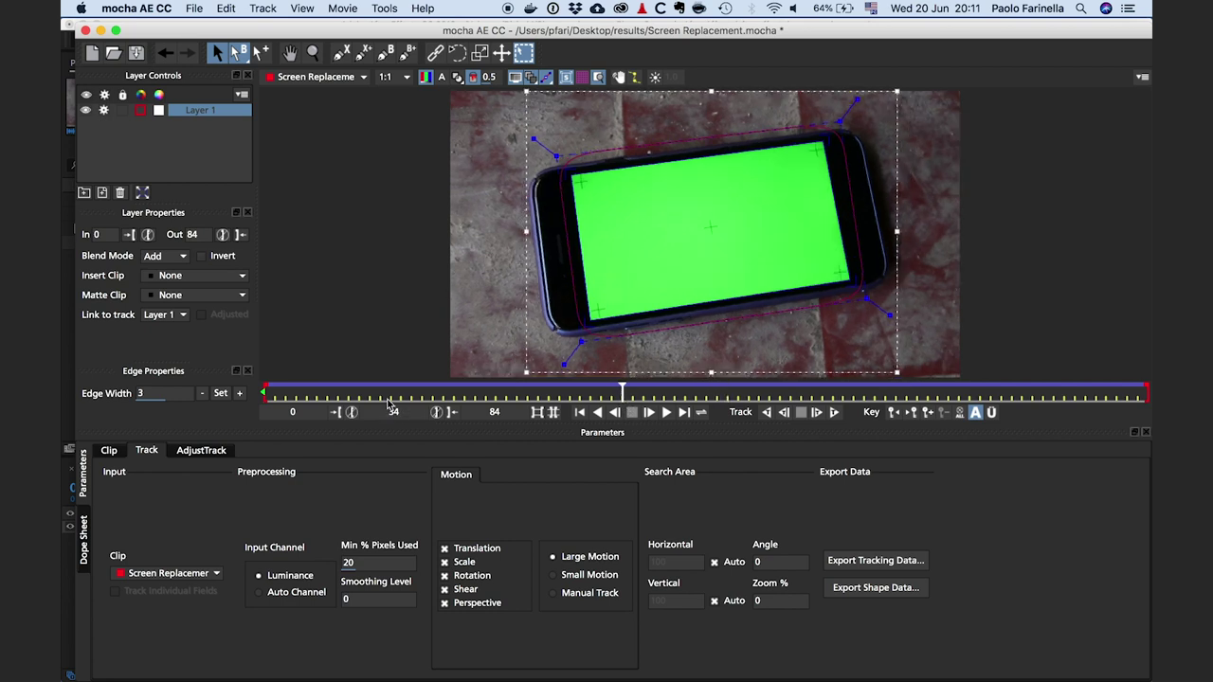
{"action": "left_click", "coordinate": [485, 396]}
{"action": "left_click", "coordinate": [399, 397]}
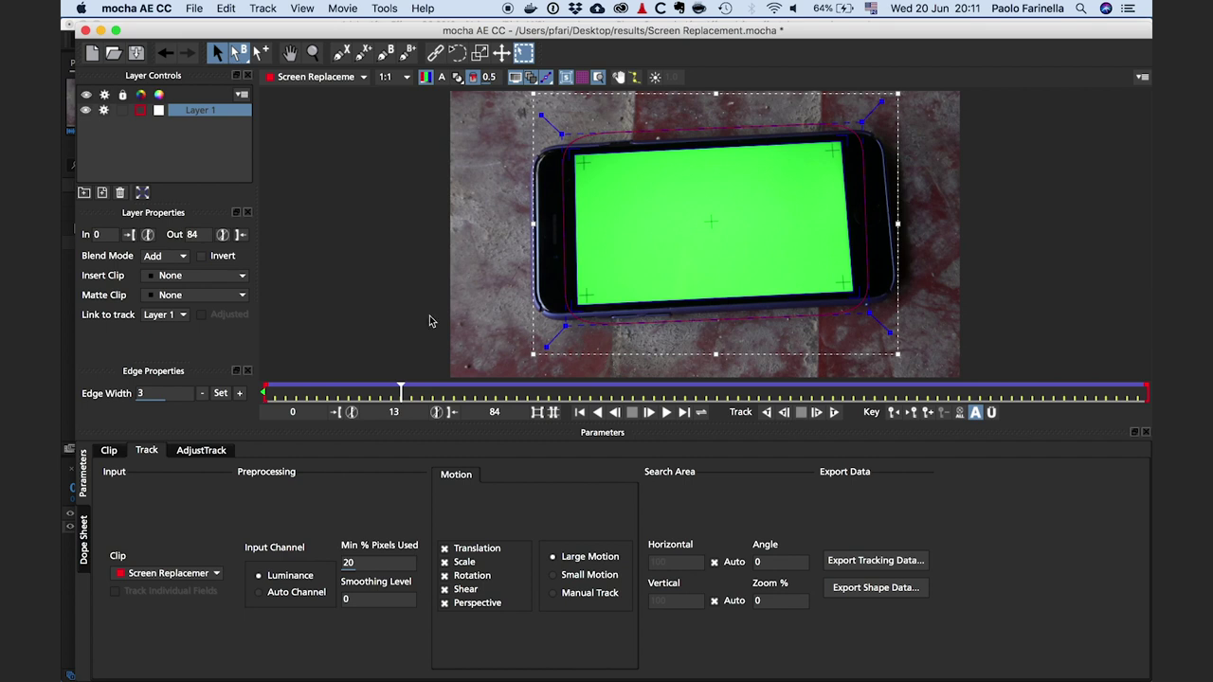
Scrub the track through frame 77, then return to the After Effects Screen replacement comp
{"action": "left_click_drag", "start_coordinate": [339, 396], "coordinate": [971, 389]}
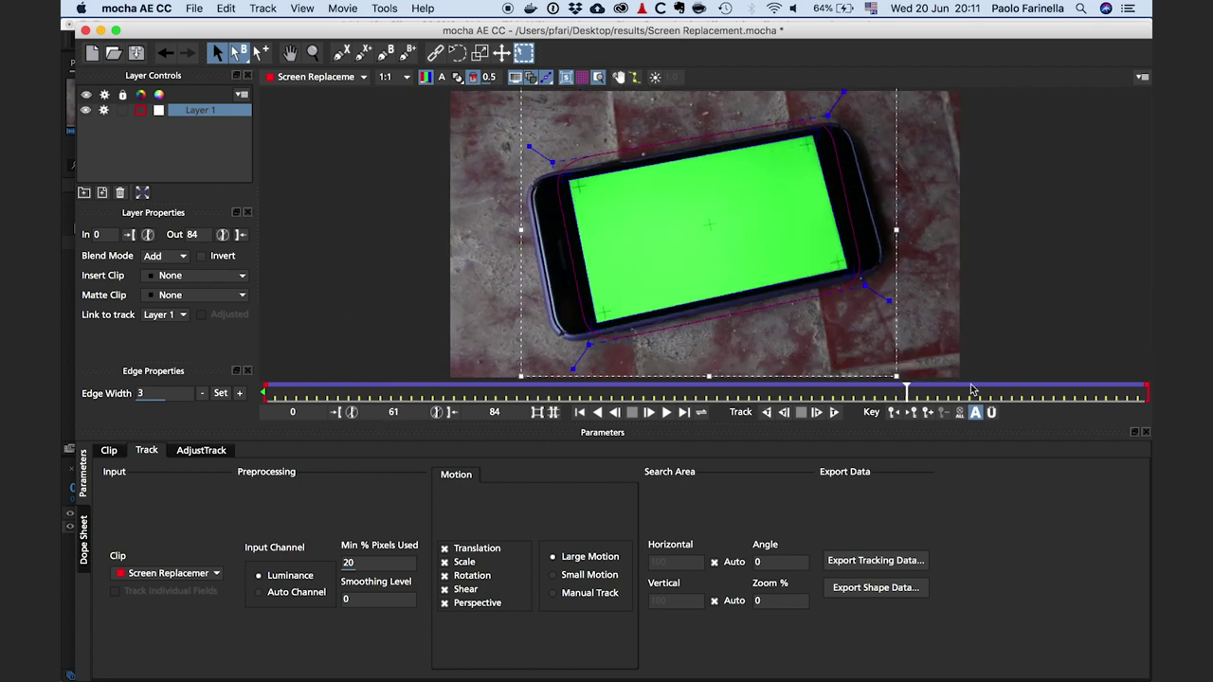
{"action": "left_click", "coordinate": [1003, 395]}
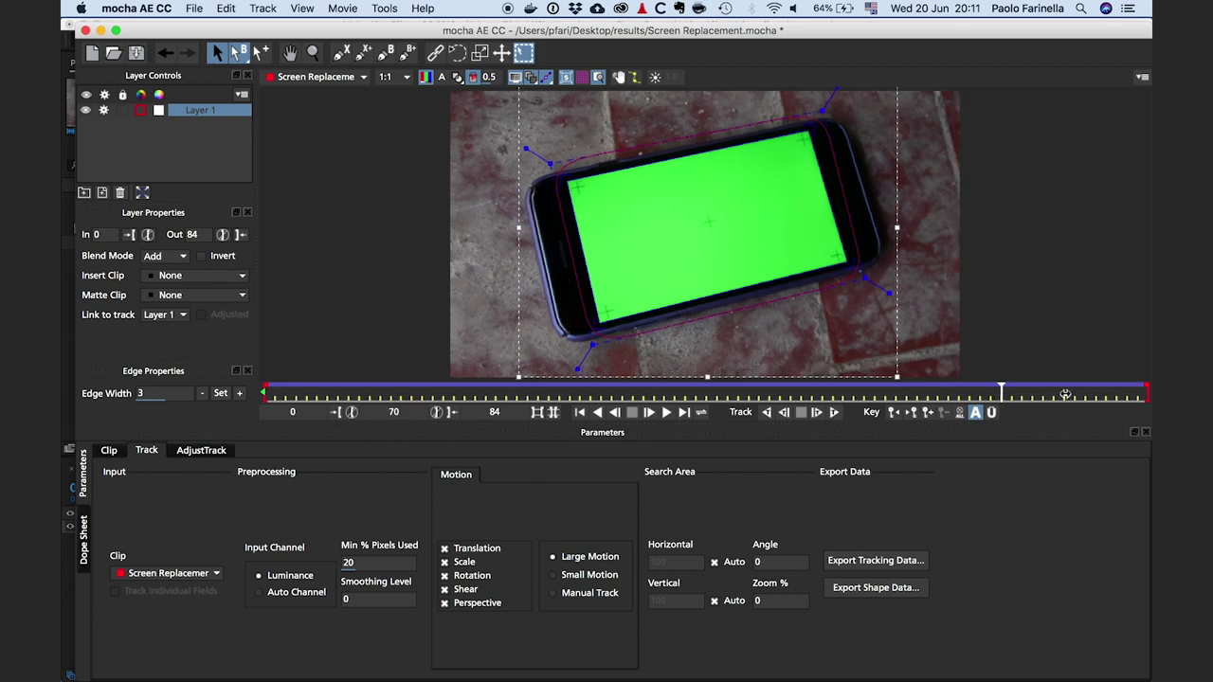
{"action": "left_click", "coordinate": [1075, 394]}
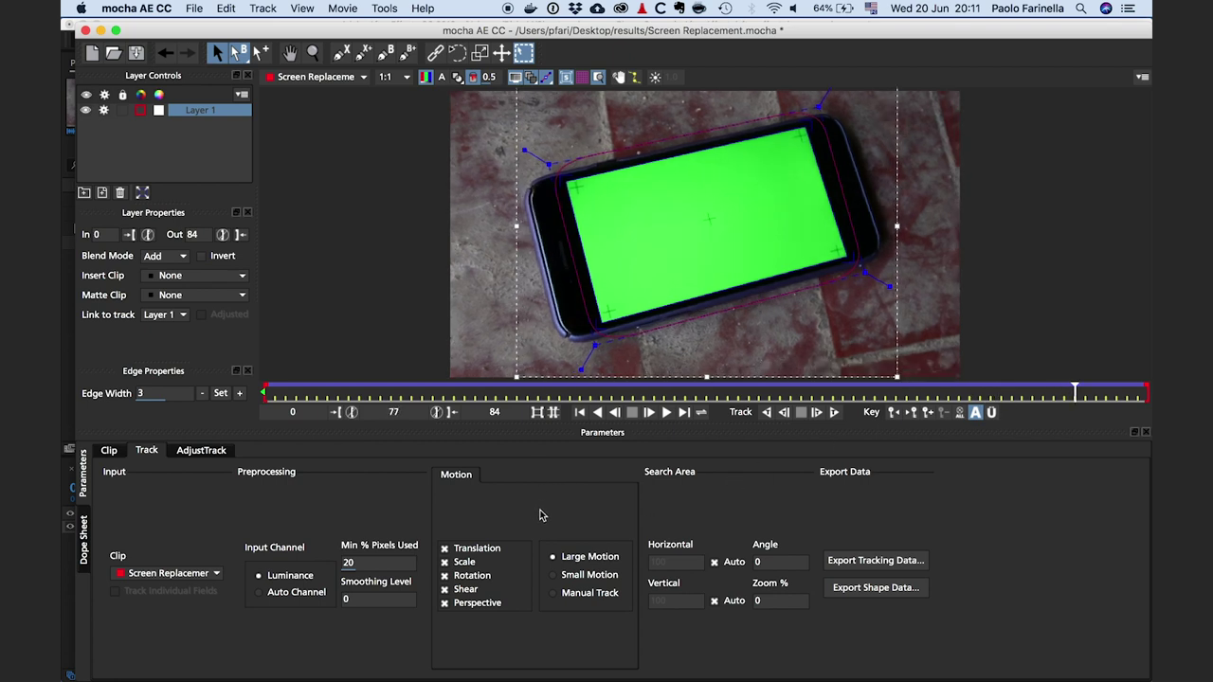
{"action": "key", "text": "super+Tab"}
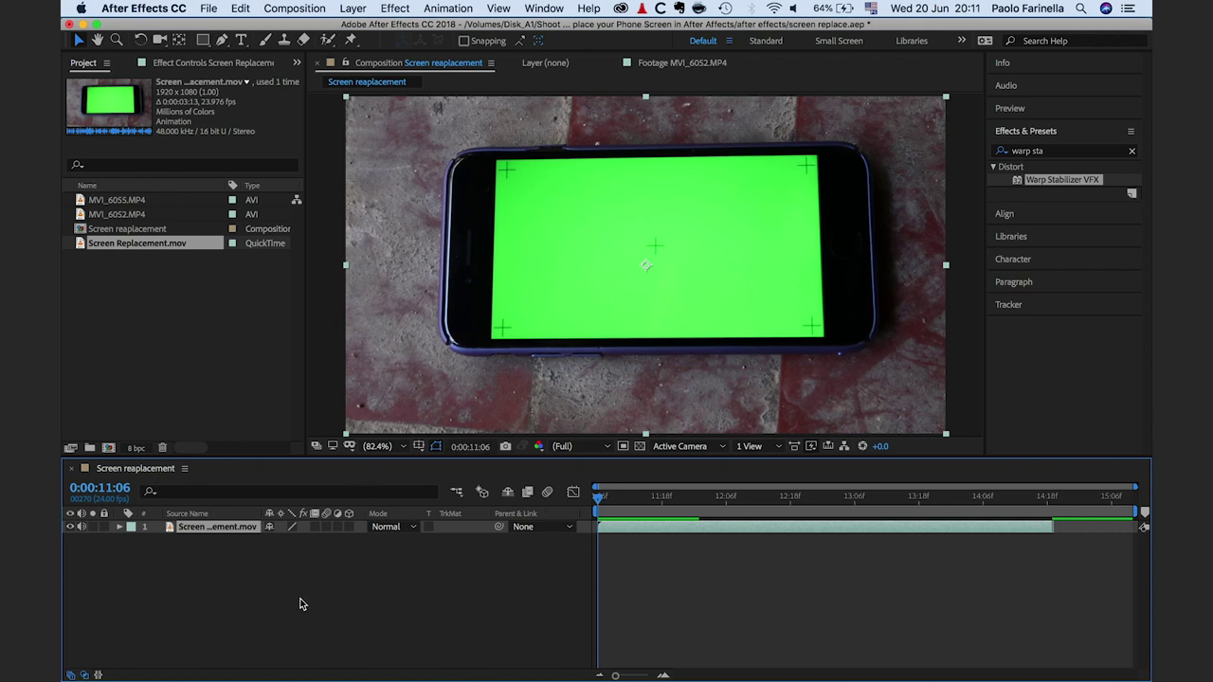
{"action": "left_click", "coordinate": [300, 605]}
Create a full-frame red solid layer named Screen
{"action": "right_click", "coordinate": [300, 589]}
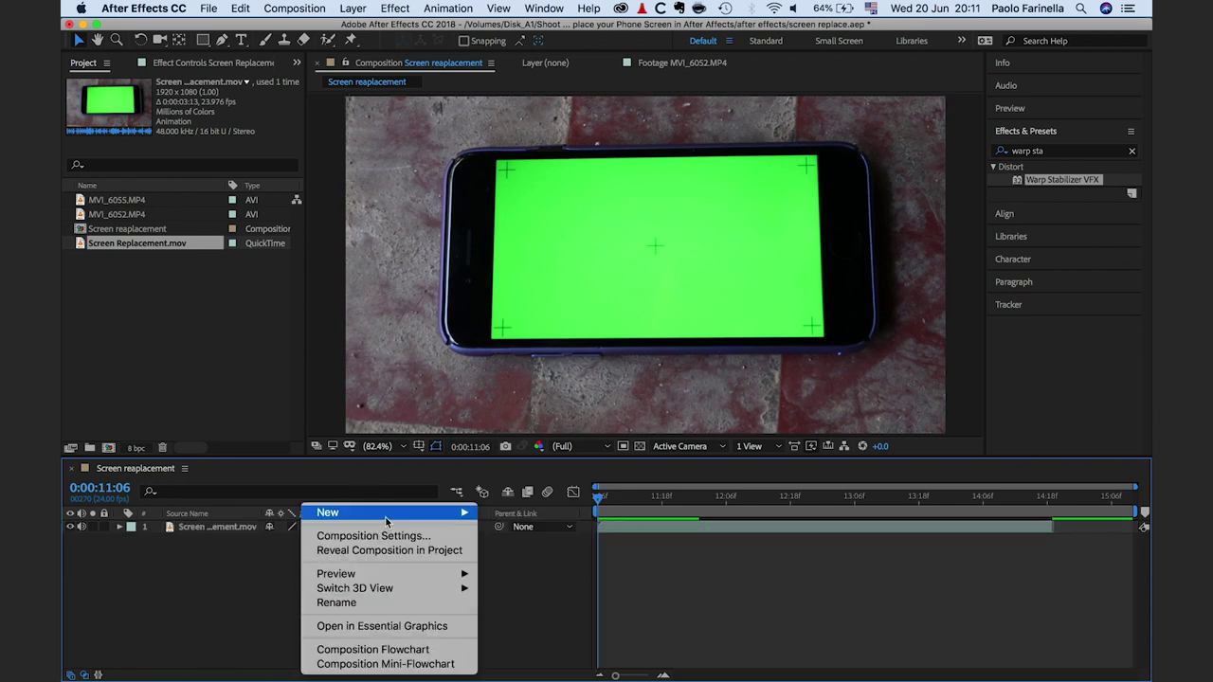
{"action": "mouse_move", "coordinate": [387, 517]}
{"action": "left_click", "coordinate": [527, 552]}
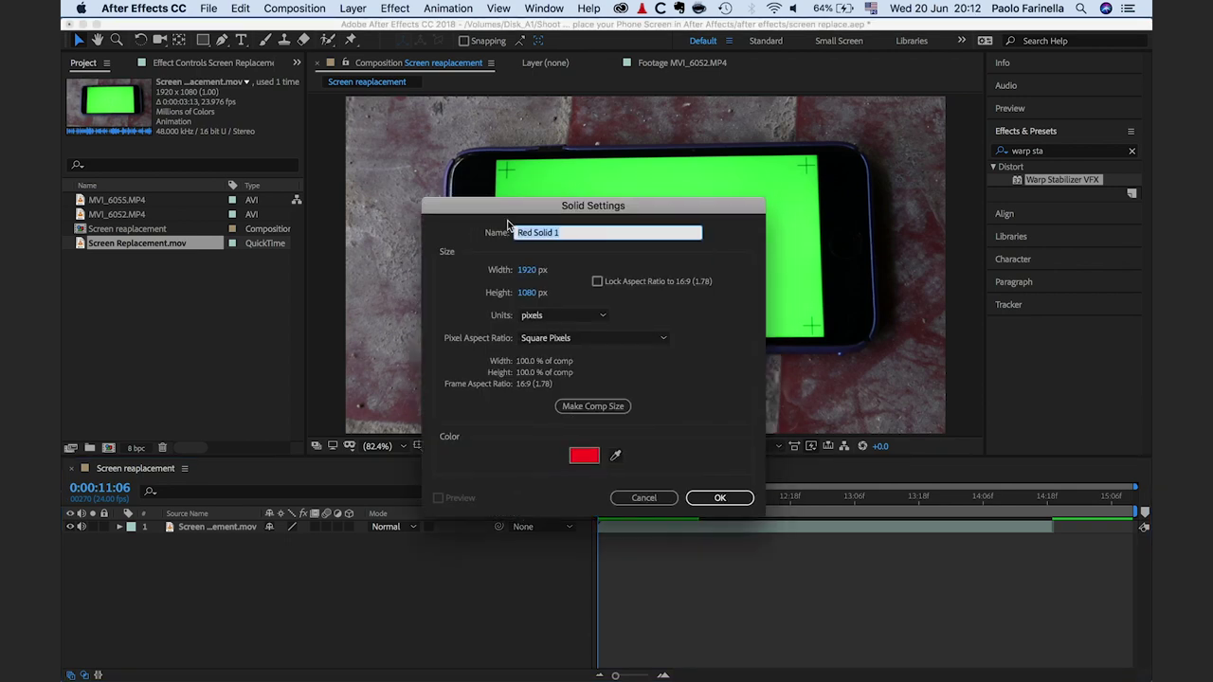
{"action": "type", "text": "Screen"}
{"action": "left_click", "coordinate": [720, 498]}
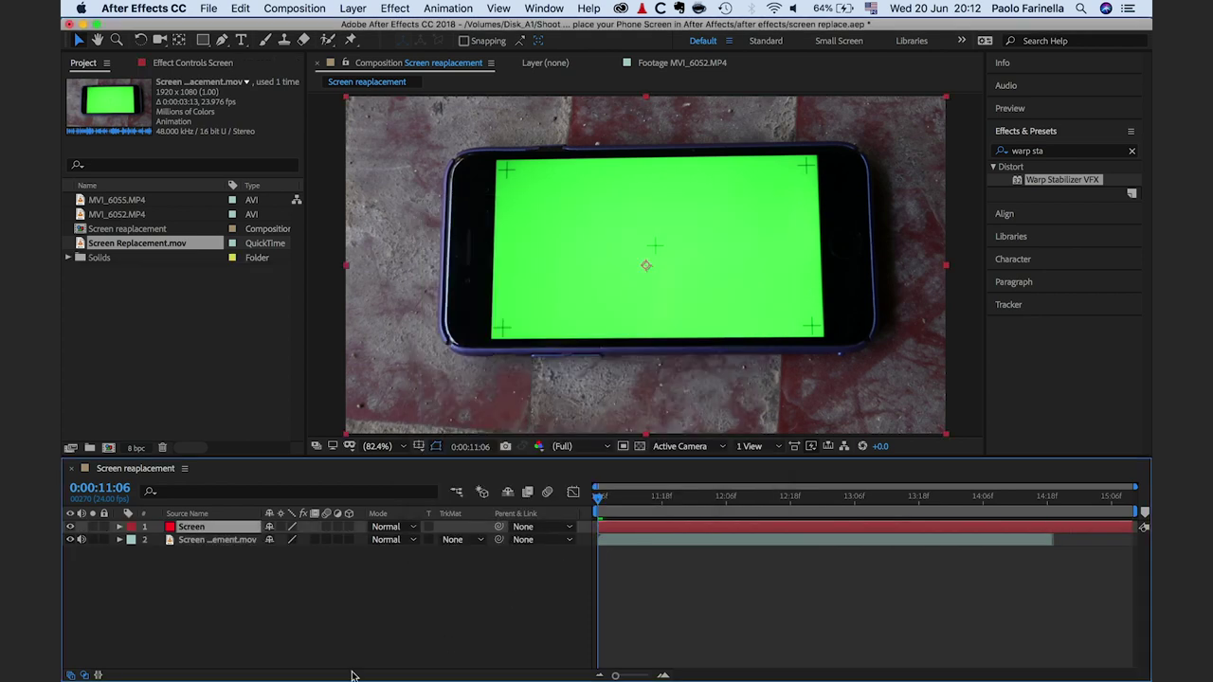
Pre-compose the Screen layer as Screen Comp and switch back to mocha AE
{"action": "right_click", "coordinate": [225, 539]}
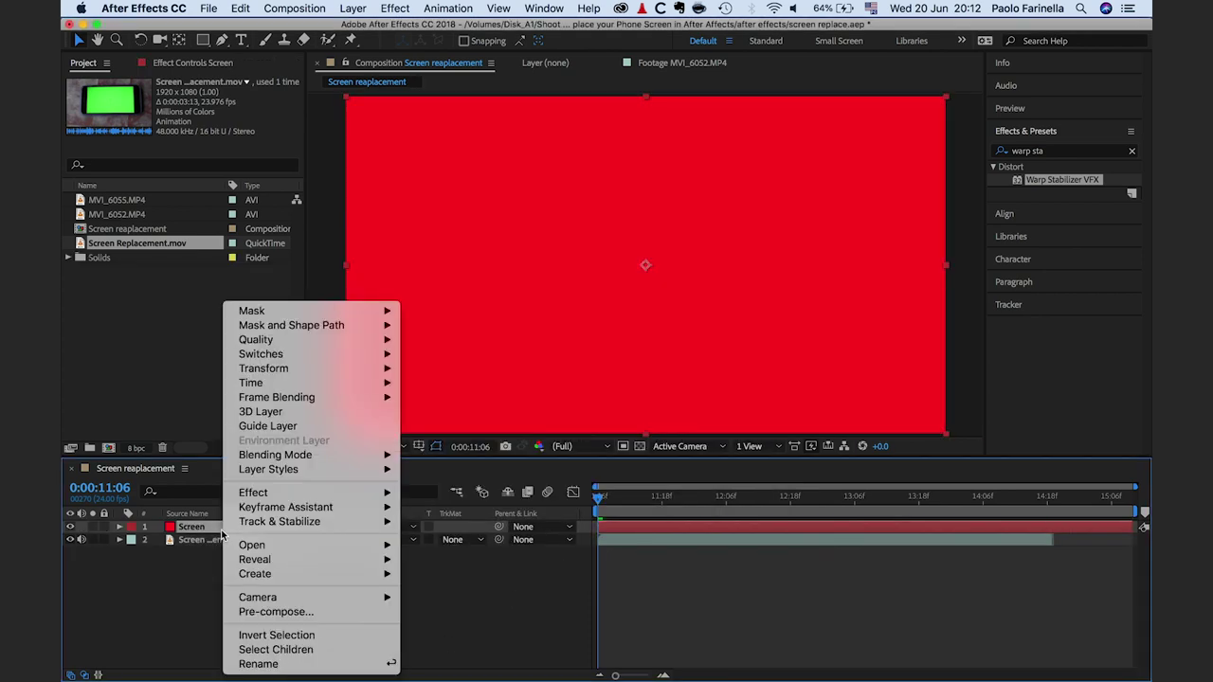
{"action": "left_click", "coordinate": [276, 612]}
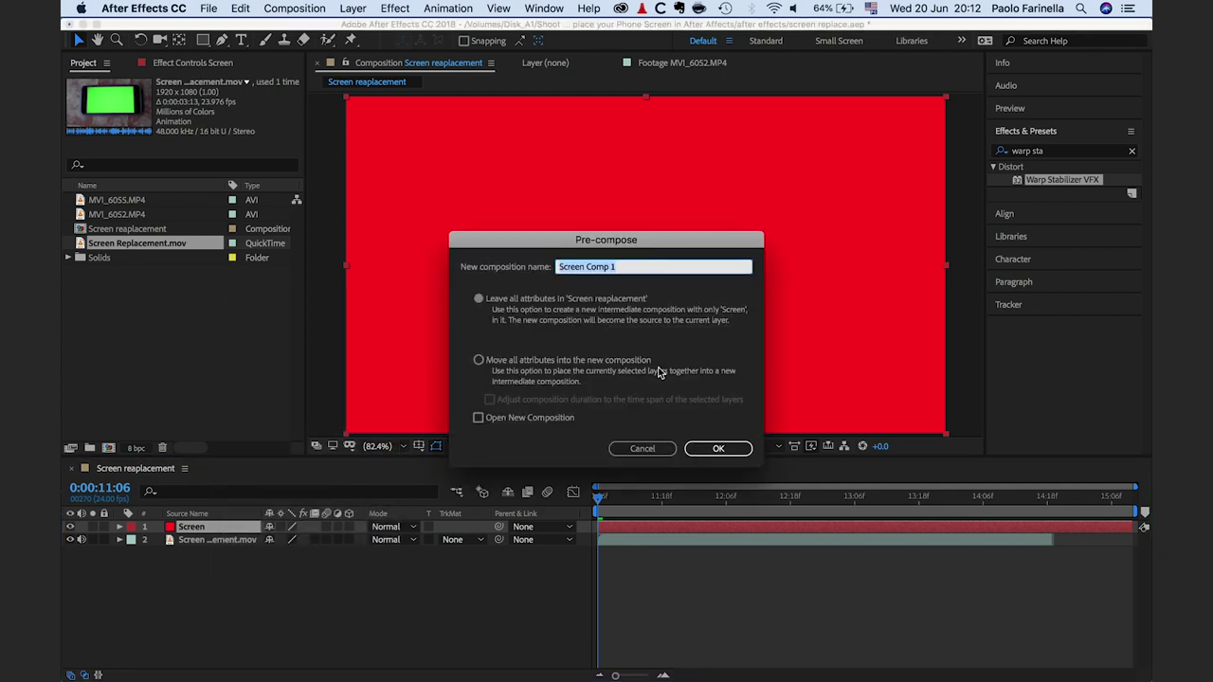
{"action": "key", "text": "Right"}
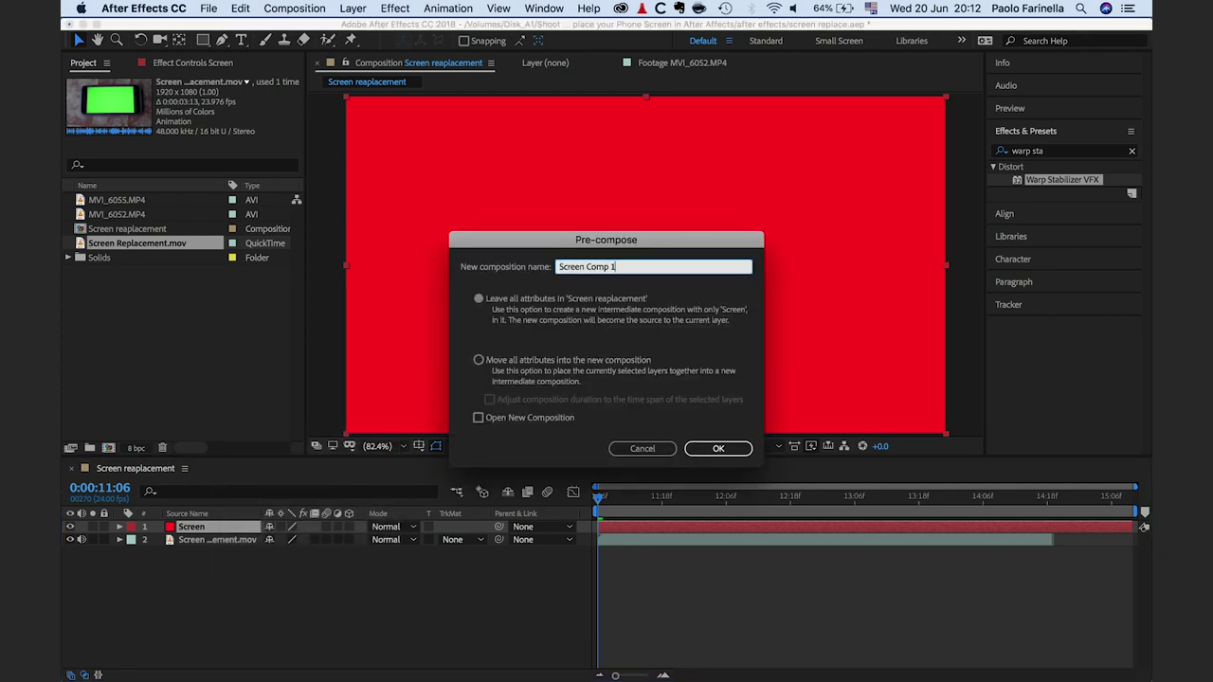
{"action": "left_click", "coordinate": [718, 448]}
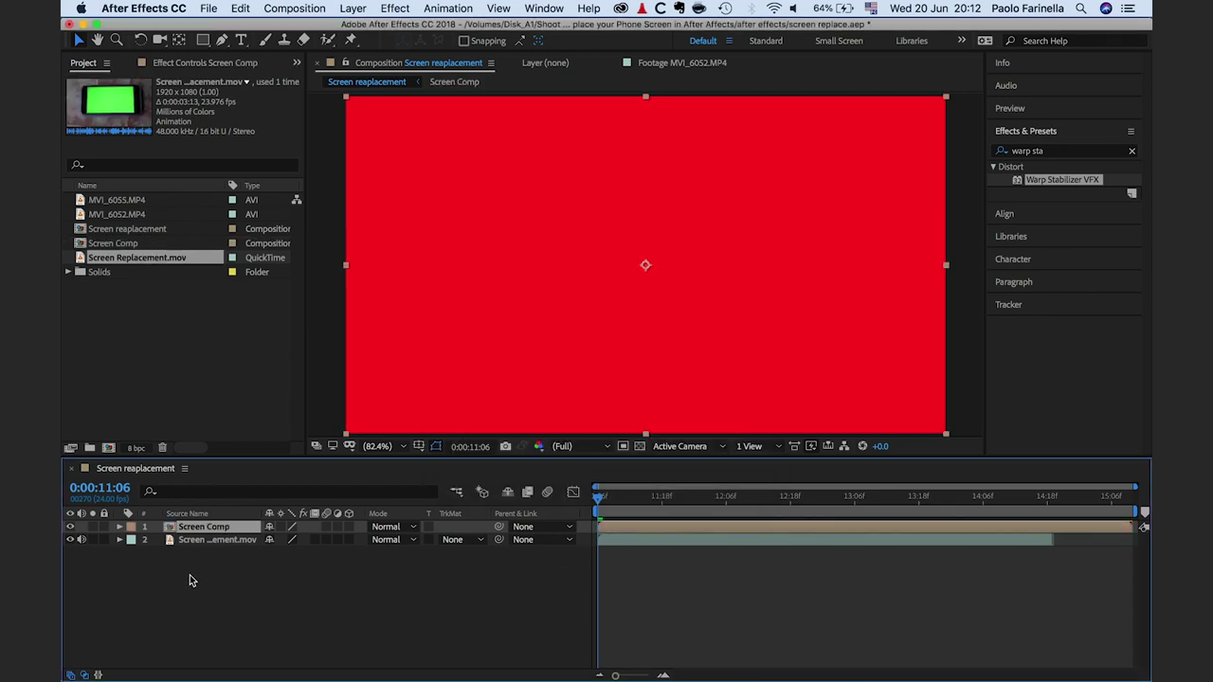
{"action": "key", "text": "super+Tab"}
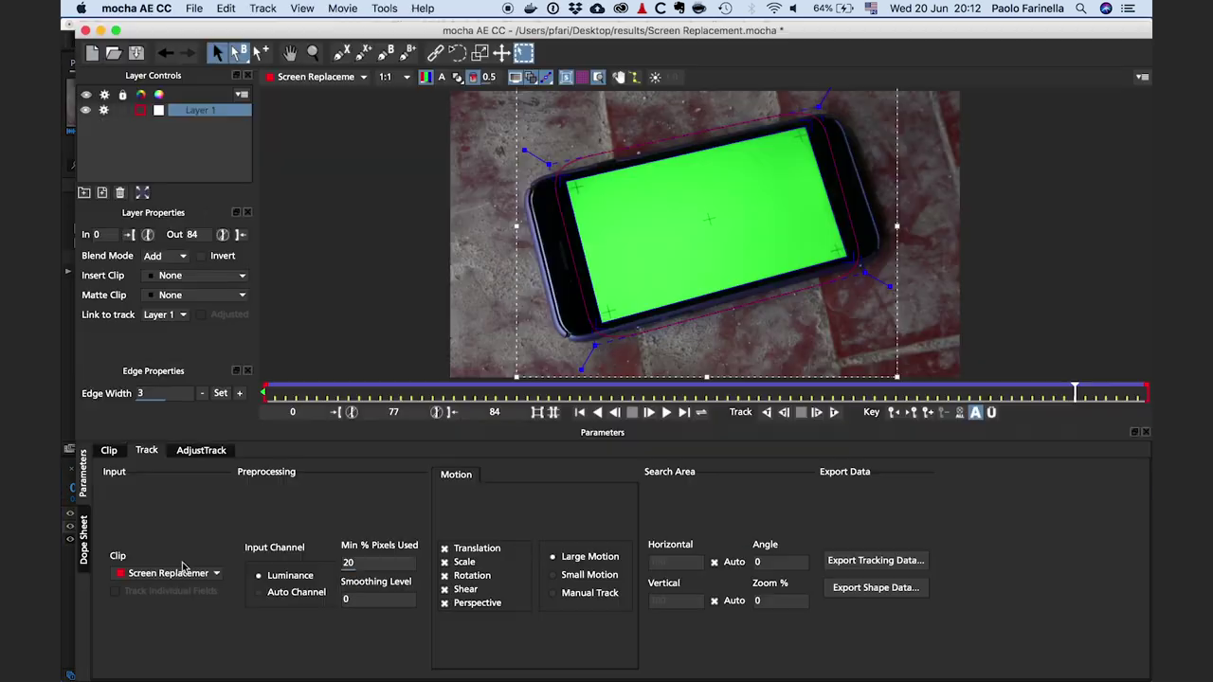
Copy Layer 1's track to the clipboard as After Effects Corner Pin [supports motion blur] data
{"action": "left_click", "coordinate": [876, 561]}
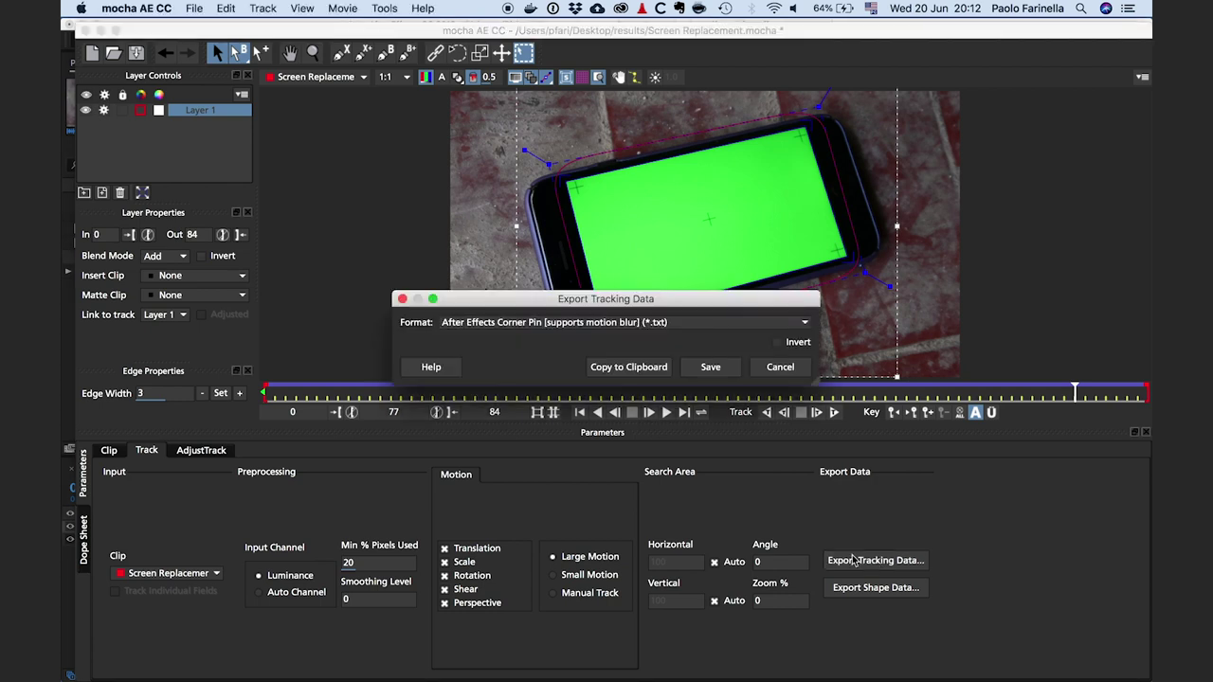
{"action": "left_click", "coordinate": [628, 324]}
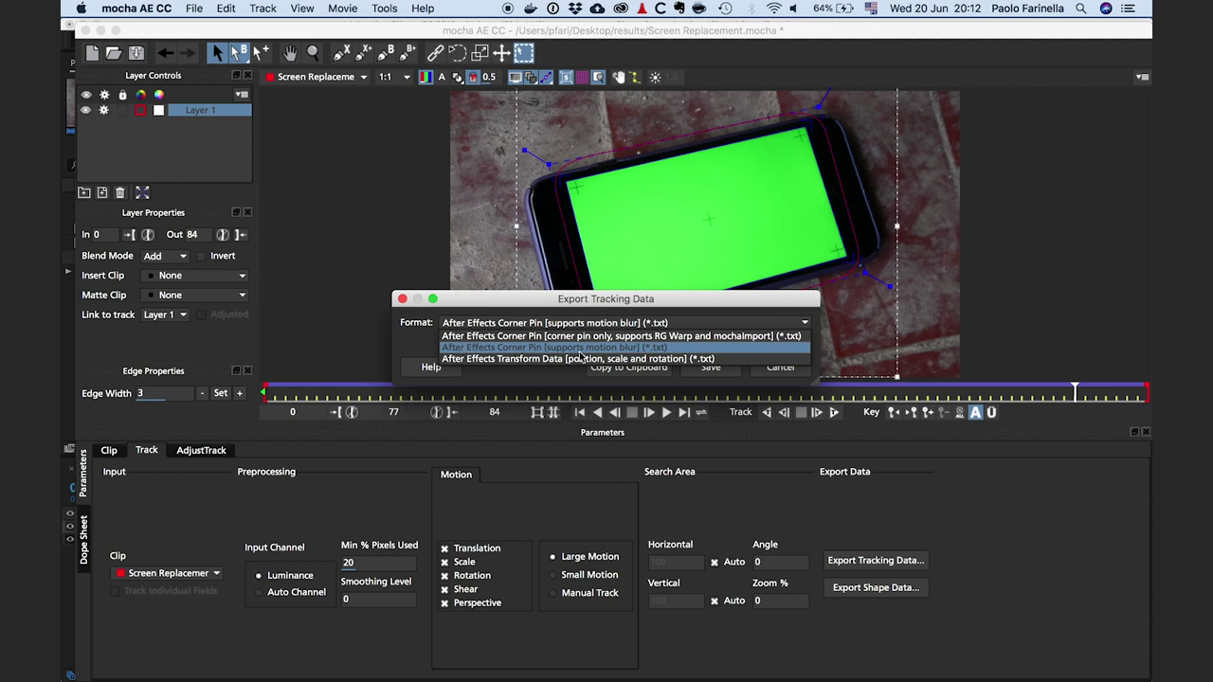
{"action": "left_click", "coordinate": [610, 354]}
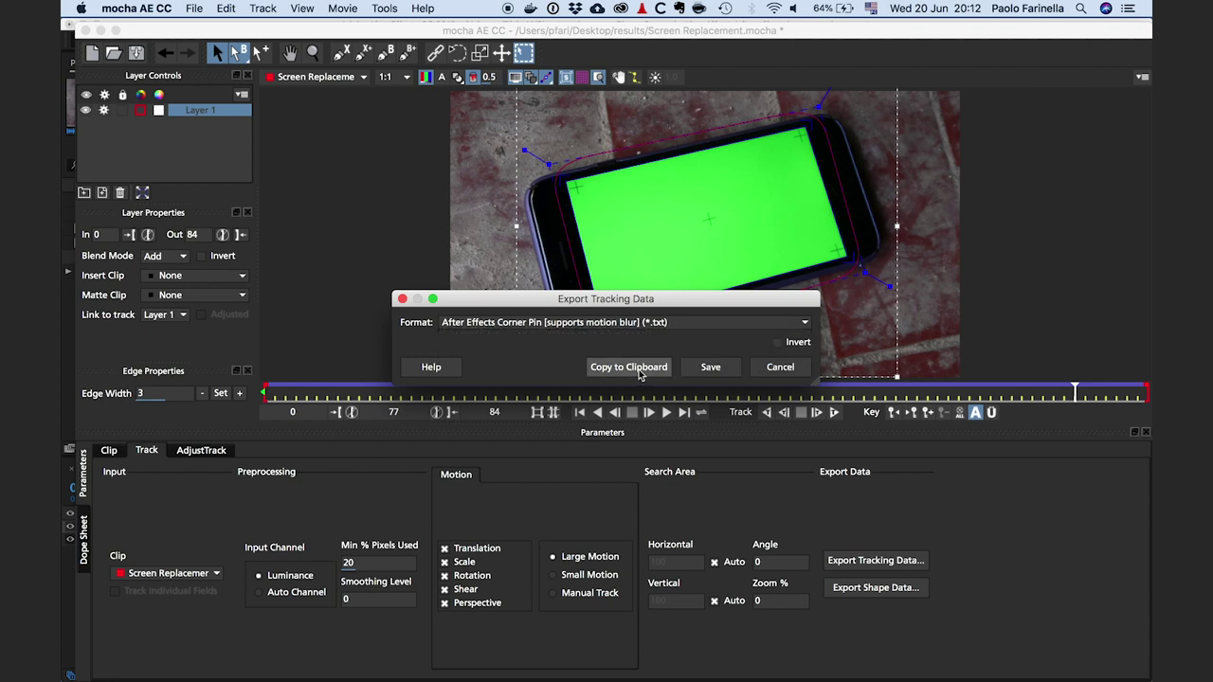
{"action": "left_click", "coordinate": [638, 369]}
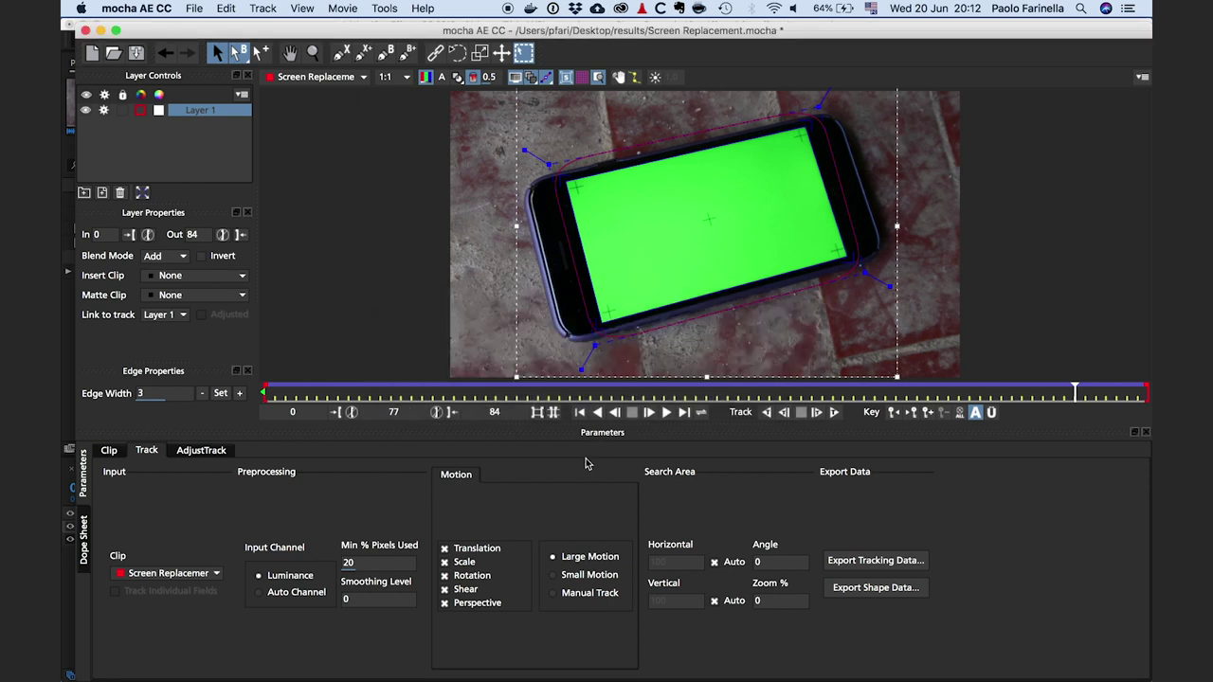
Paste the mocha corner pin keyframes onto the Screen Comp 2 layer
{"action": "key", "text": "super+Tab"}
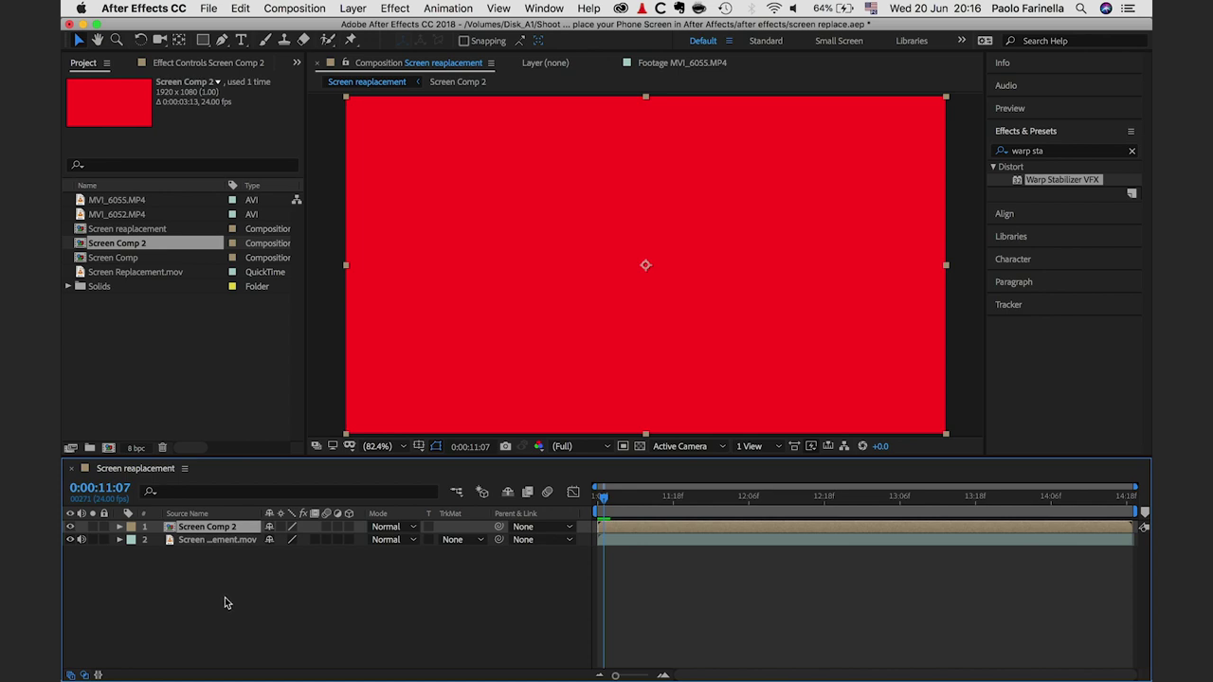
{"action": "left_click", "coordinate": [120, 528]}
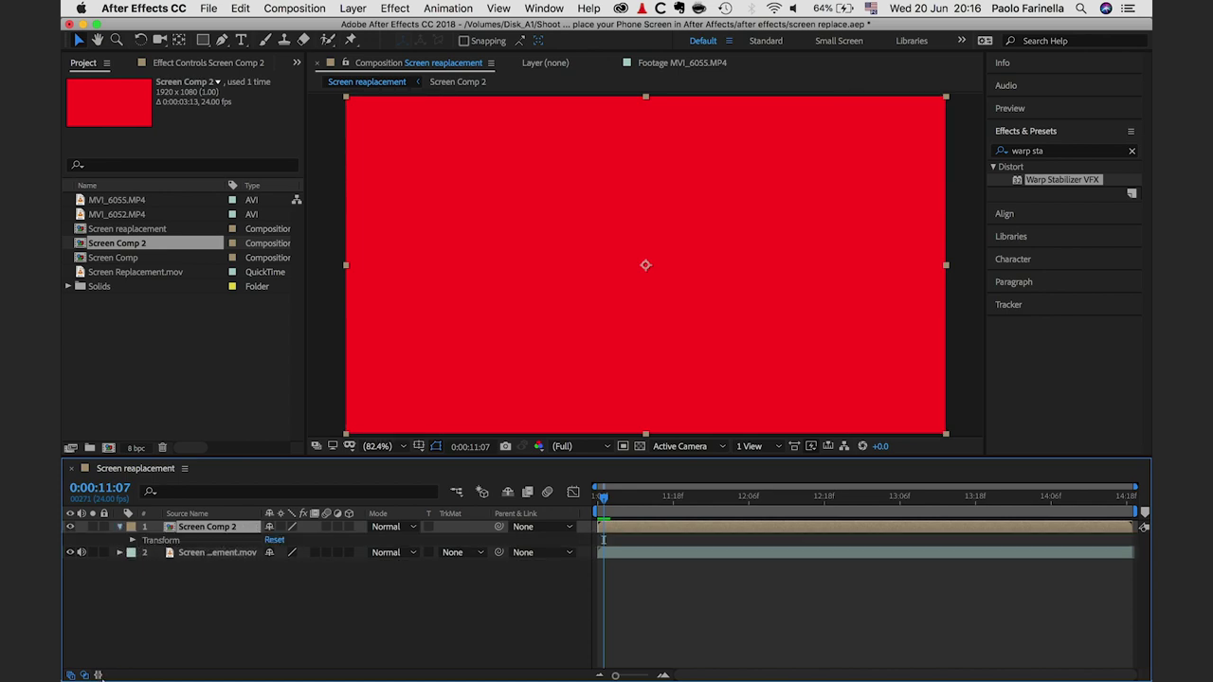
{"action": "left_click", "coordinate": [176, 541]}
{"action": "key", "text": "super+Tab"}
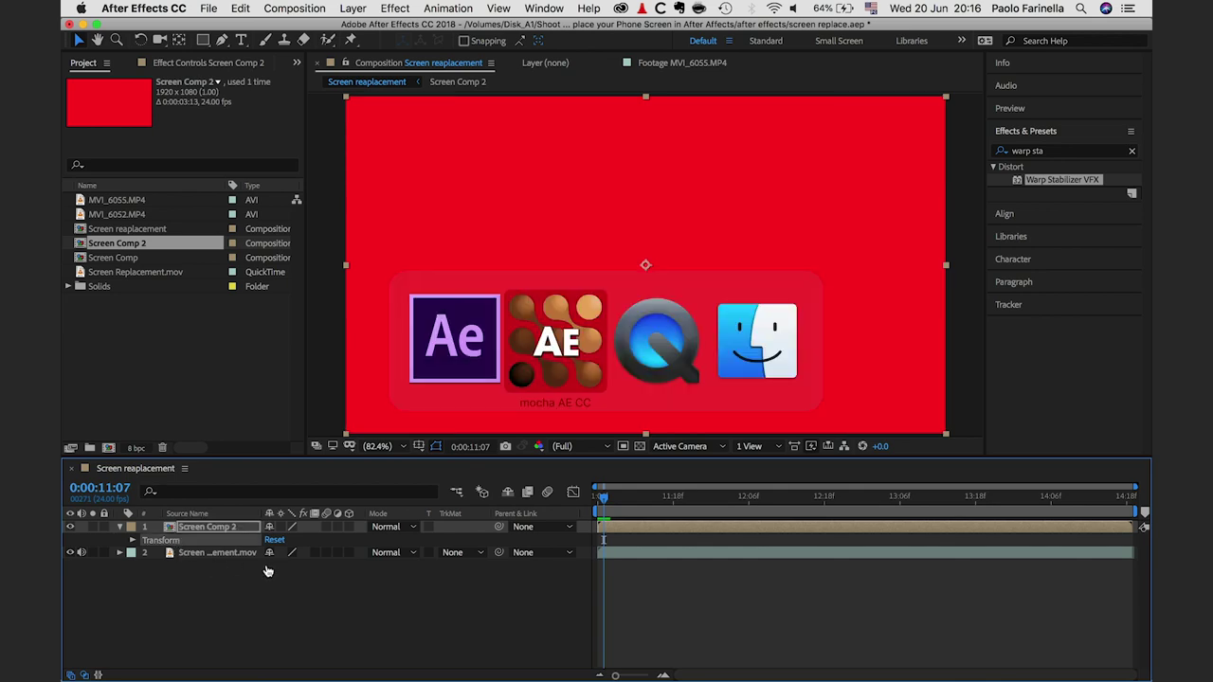
{"action": "key", "text": "super+shift+Tab"}
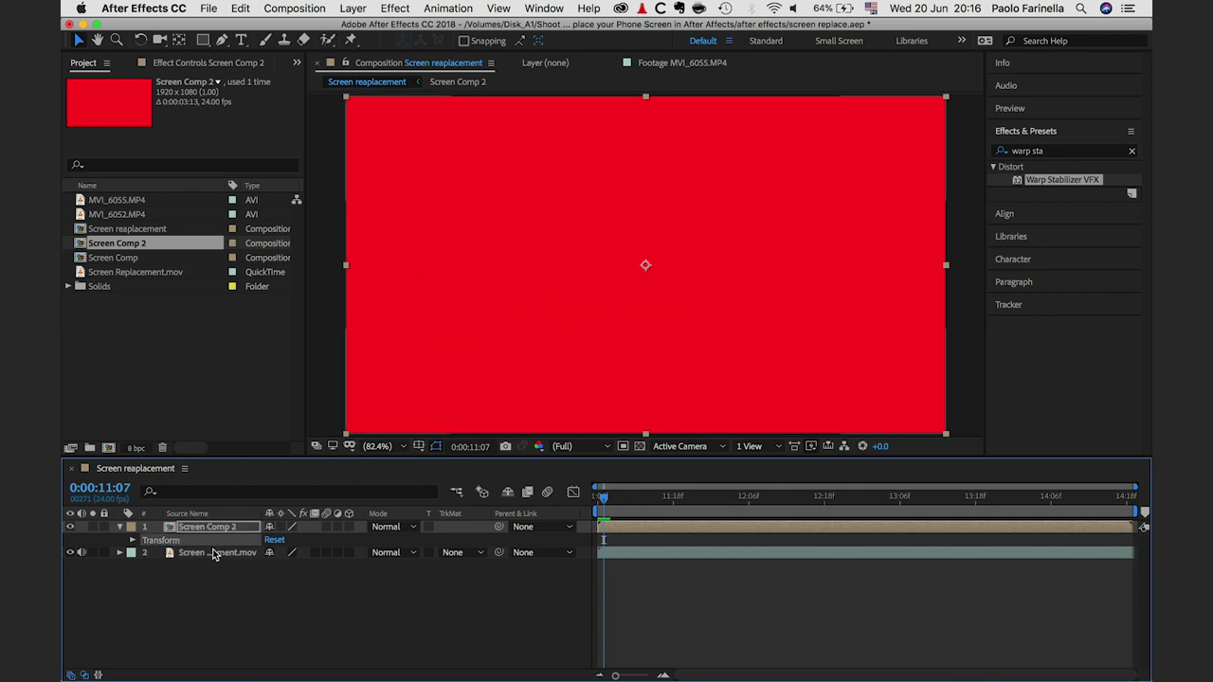
{"action": "key", "text": "super+v"}
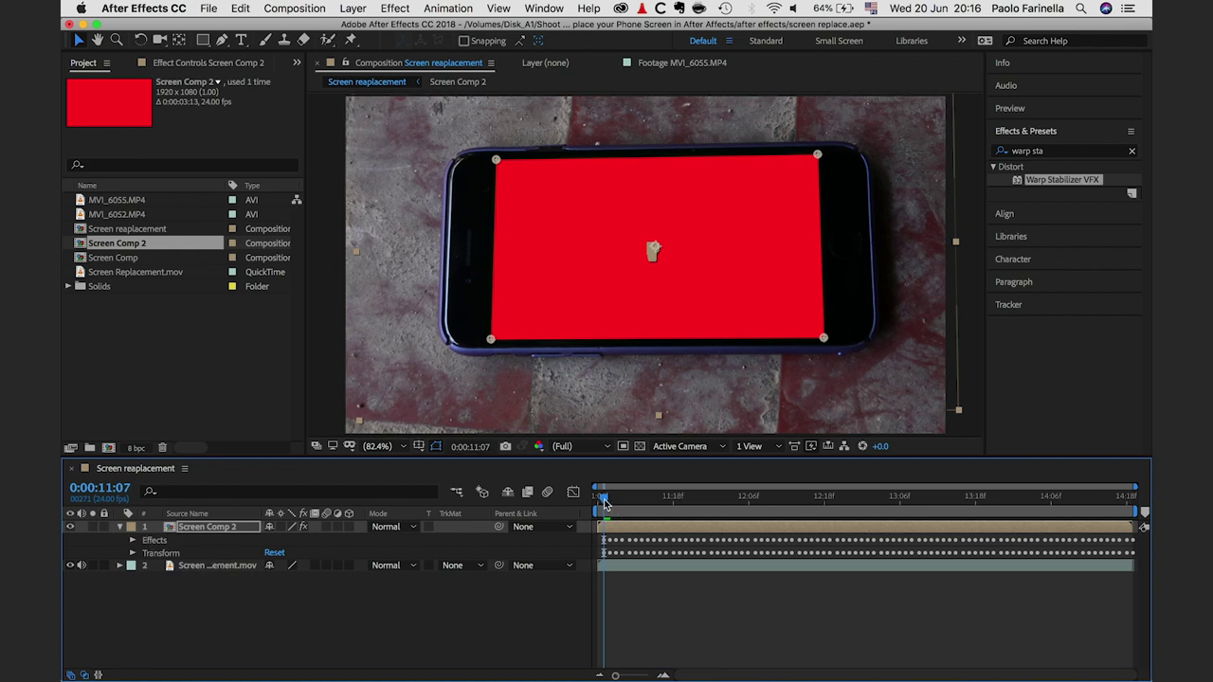
Check the pin at 11:18, 13:06, 14:02 and 14:15, then return to the start
{"action": "left_click", "coordinate": [674, 499]}
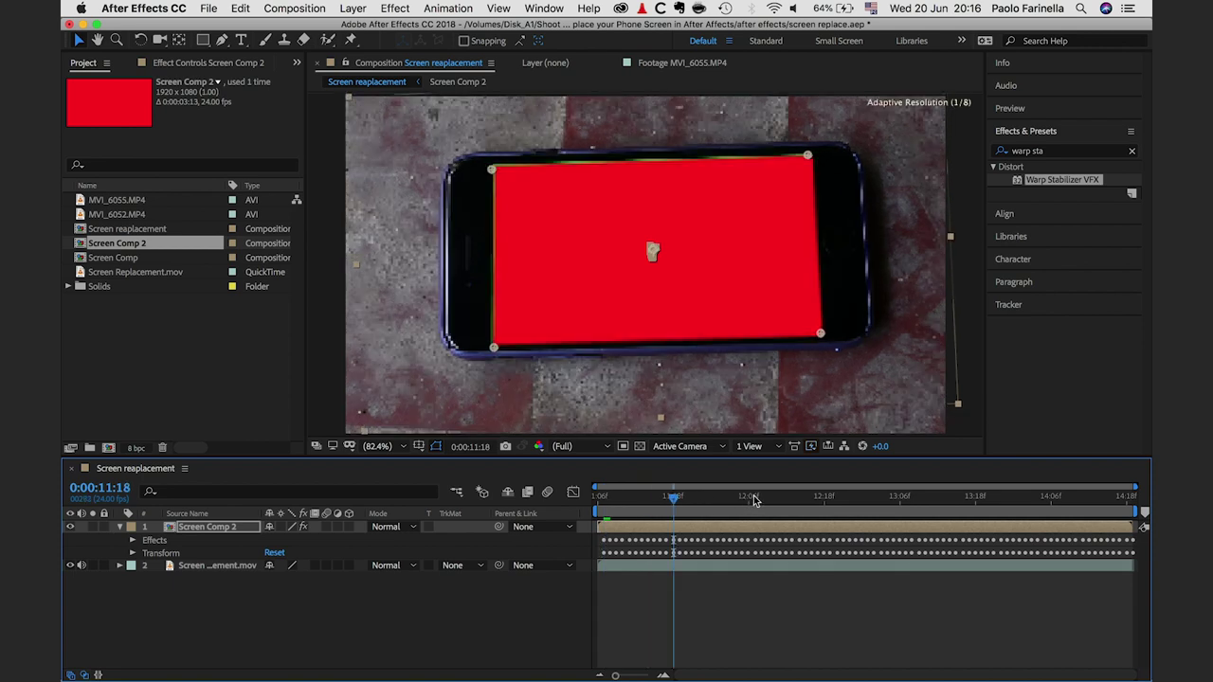
{"action": "left_click", "coordinate": [919, 498]}
{"action": "left_click", "coordinate": [1026, 503]}
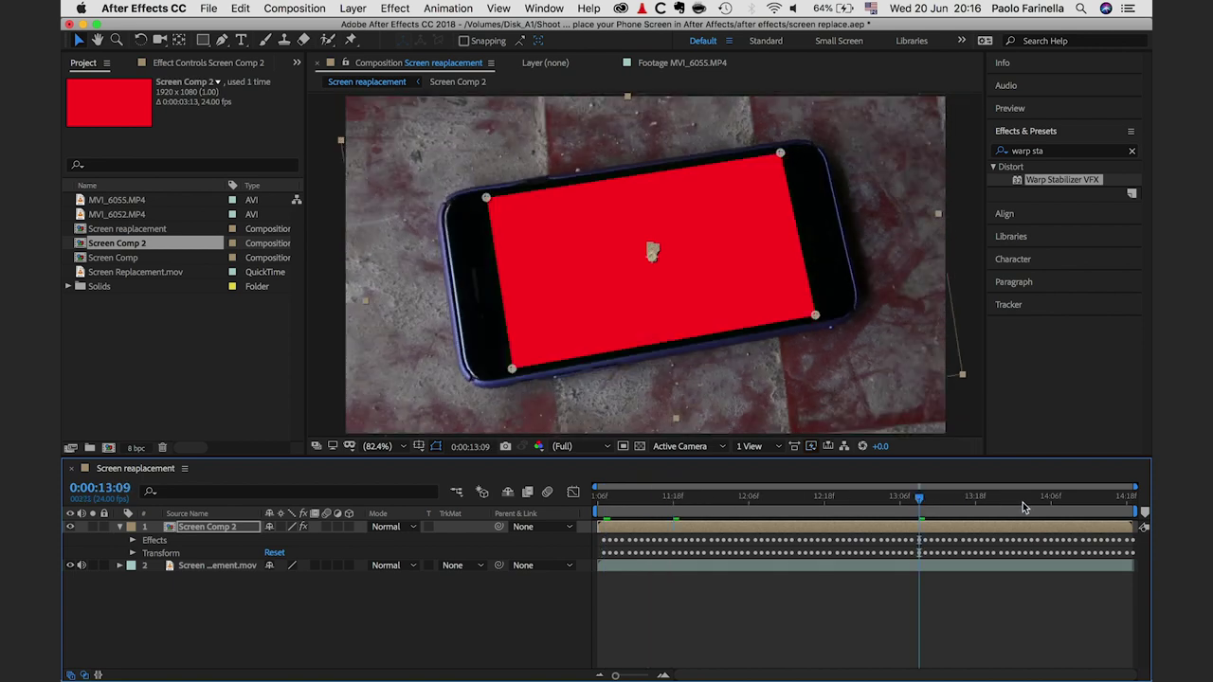
{"action": "left_click", "coordinate": [1058, 501]}
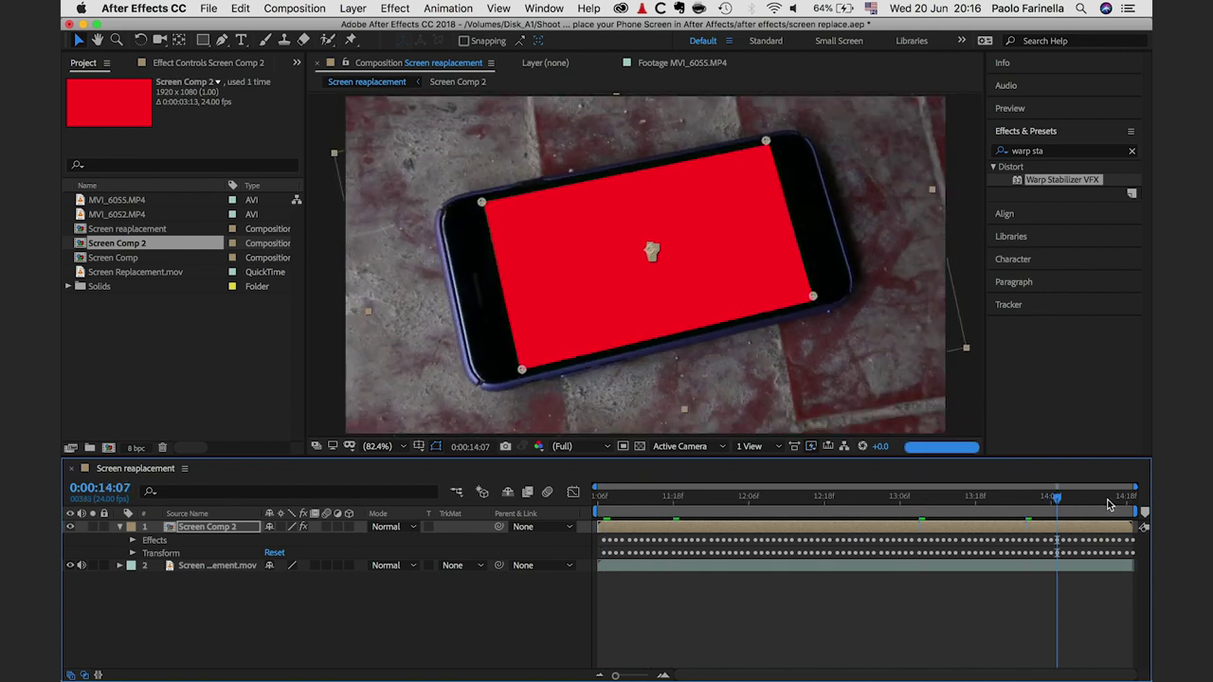
{"action": "key", "text": "Home"}
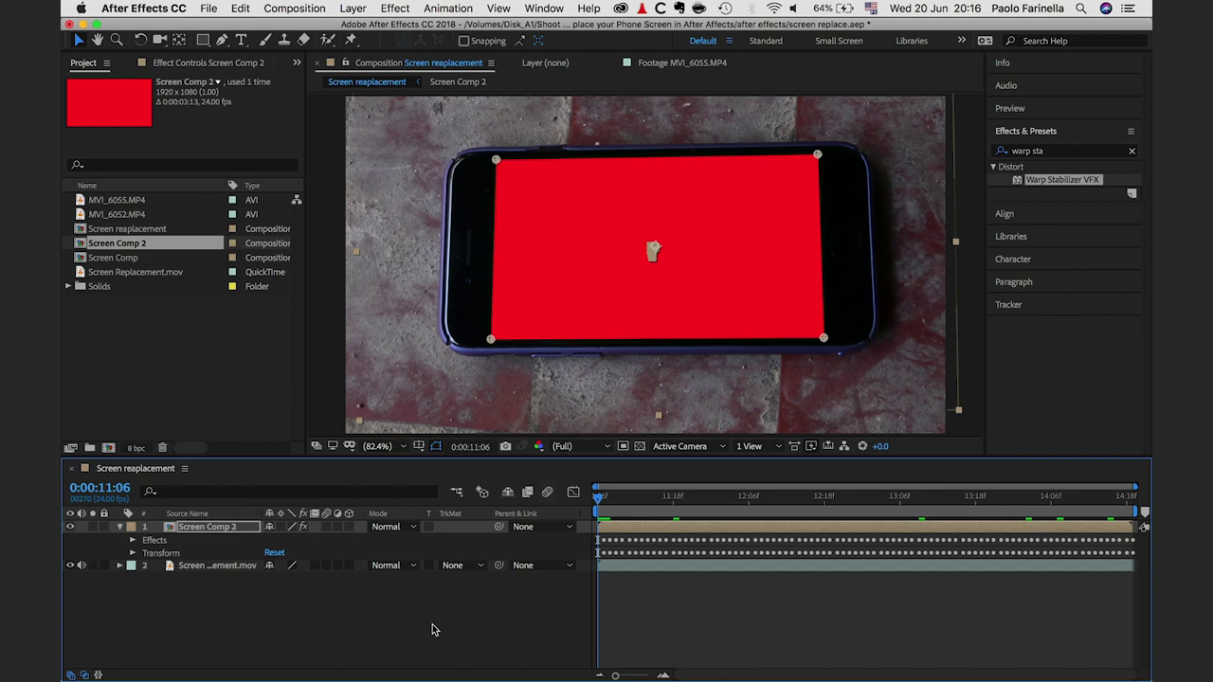
Put MVI_6055.MP4 above the red solid inside Screen Comp 2, previewing its first six seconds
{"action": "double_click", "coordinate": [175, 529]}
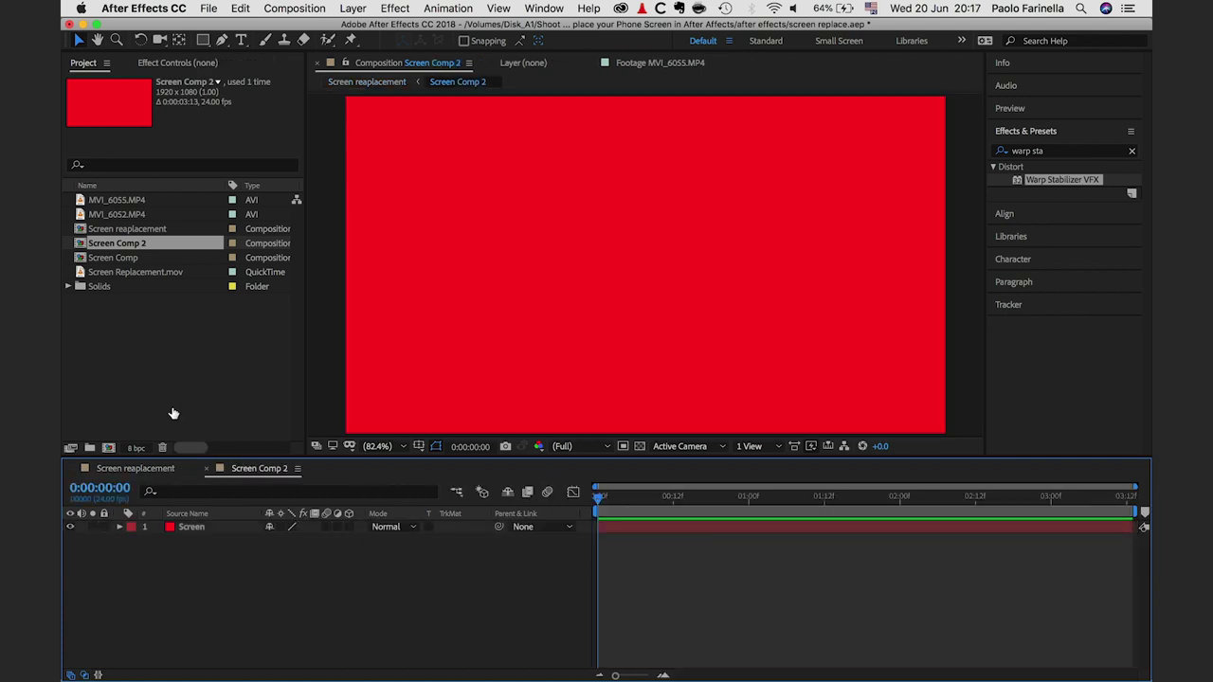
{"action": "double_click", "coordinate": [90, 202]}
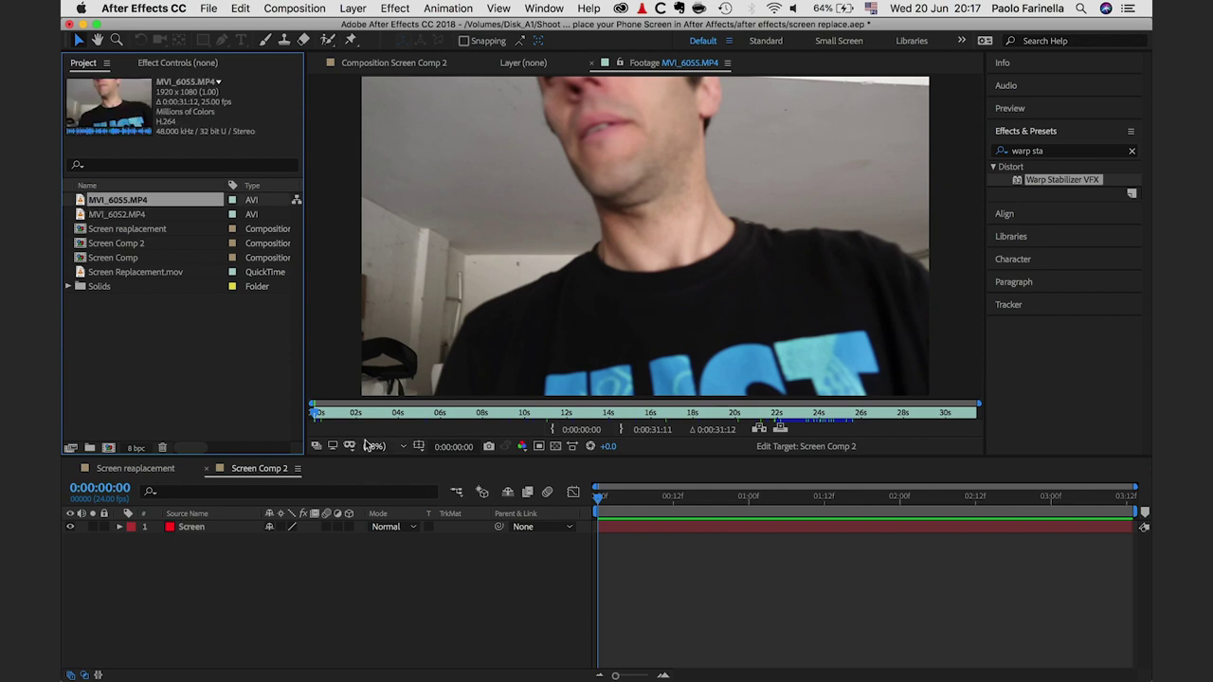
{"action": "left_click_drag", "start_coordinate": [365, 414], "coordinate": [447, 414]}
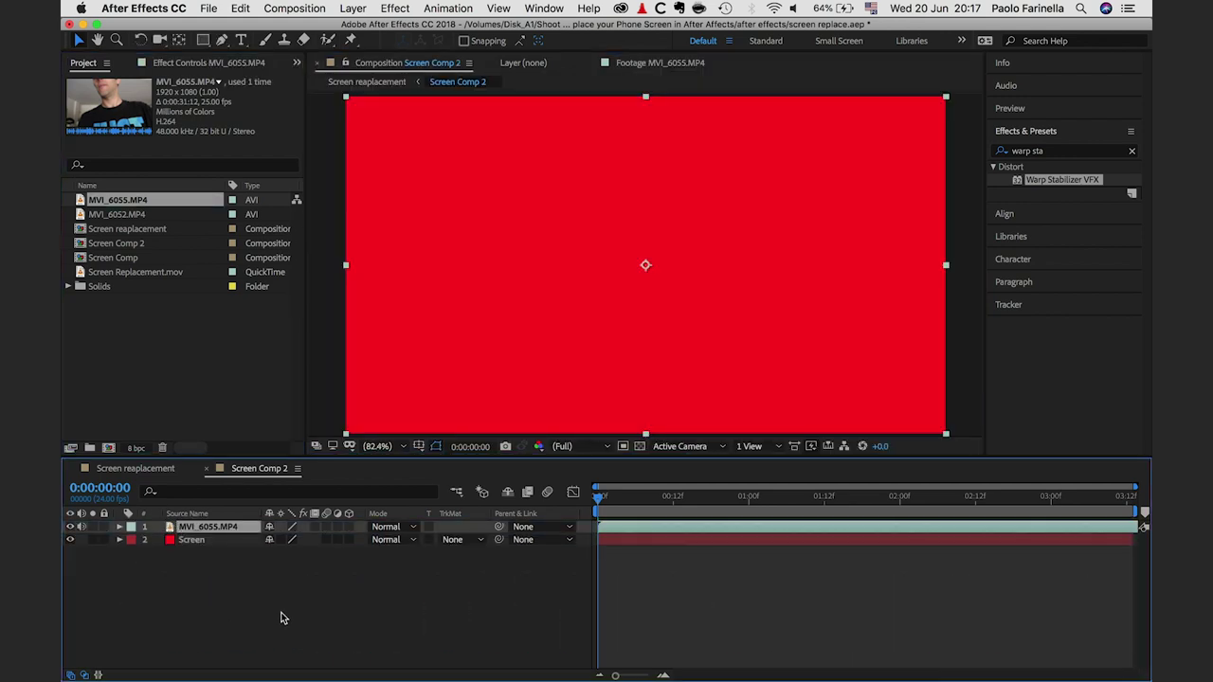
{"action": "left_click", "coordinate": [282, 618]}
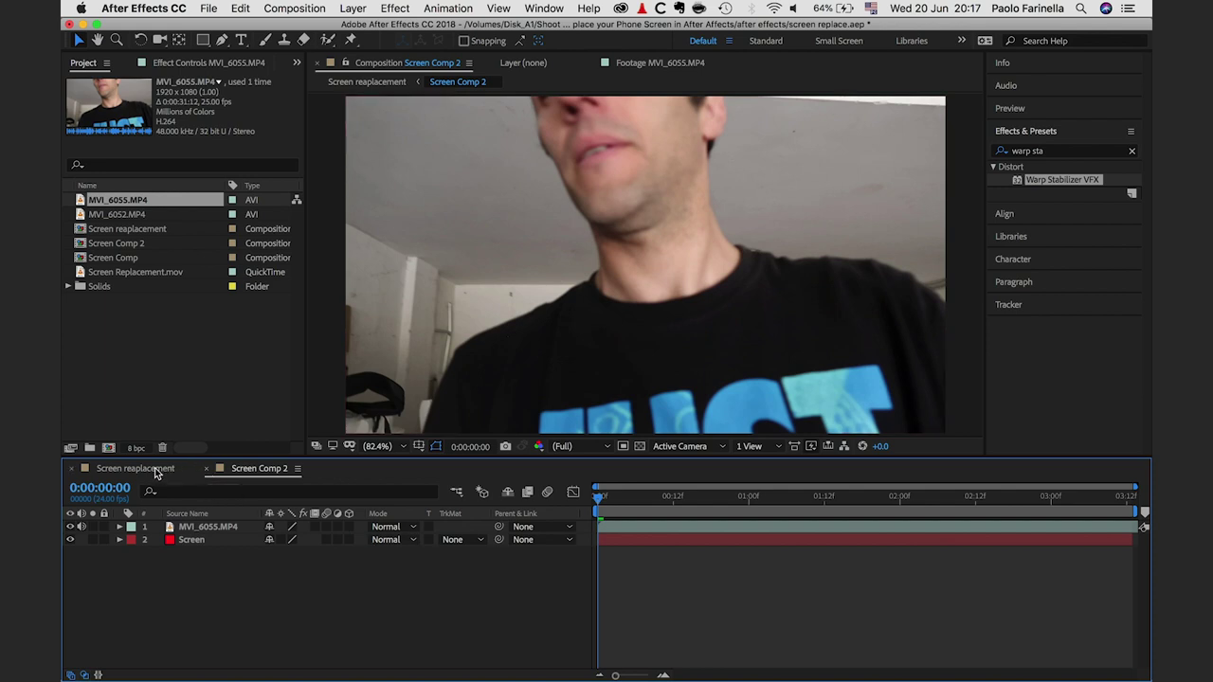
{"action": "left_click", "coordinate": [150, 473]}
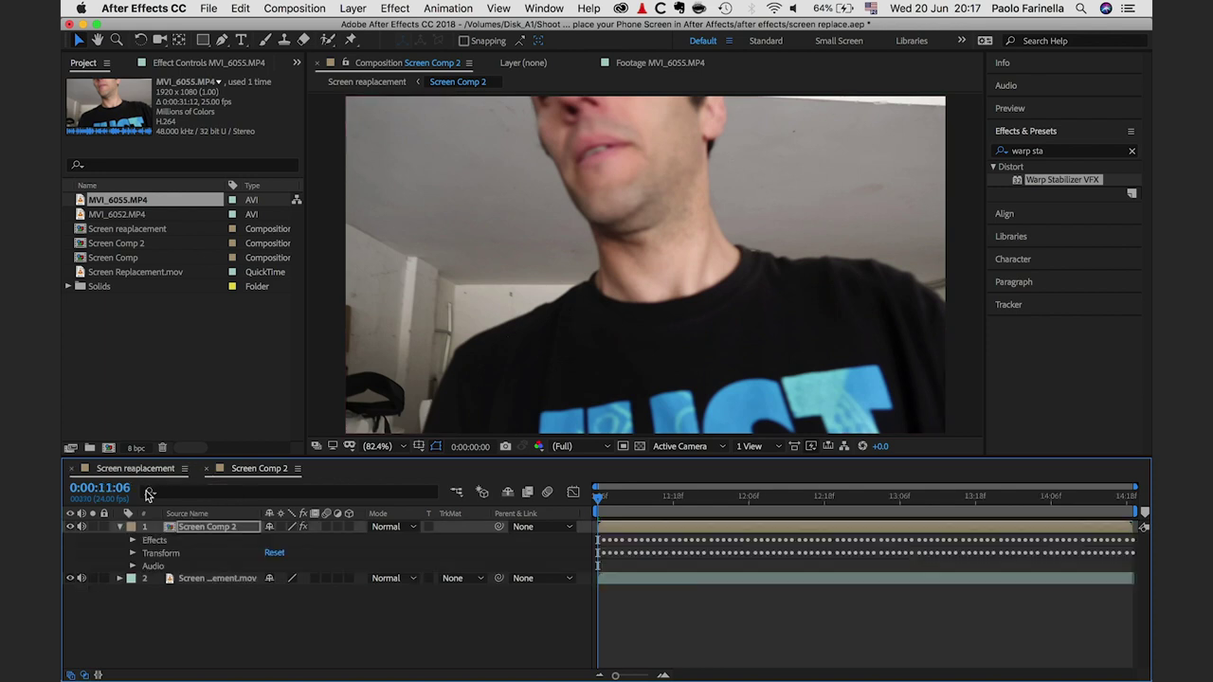